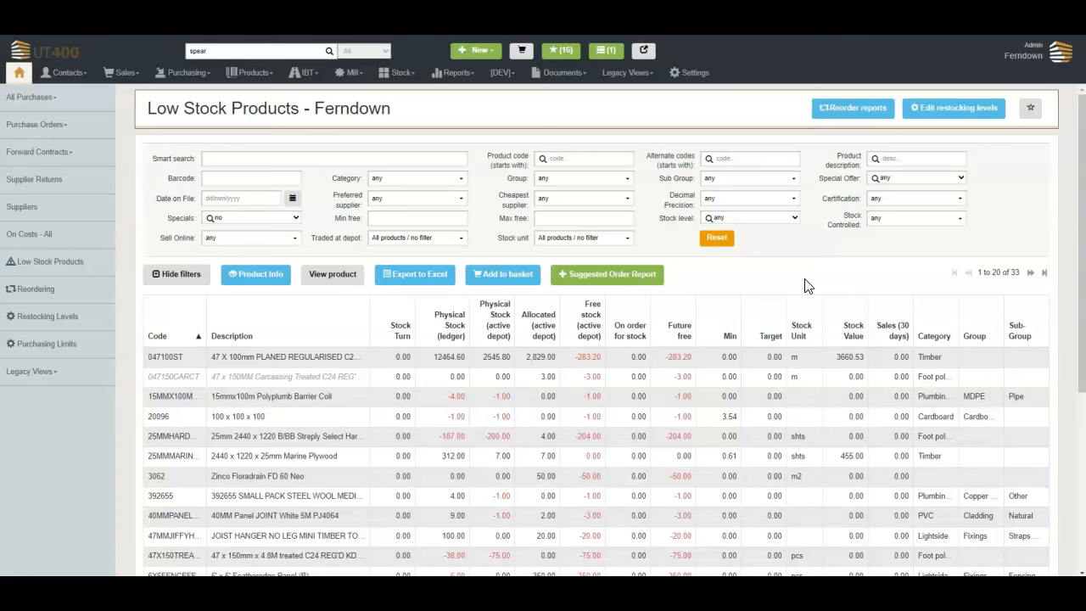
# - Generate a suggested order report from the low stock products and assign Acme Supplies to the 15mm x 100m Polyplumb Barrier Coil line
pyautogui.click(596, 279)
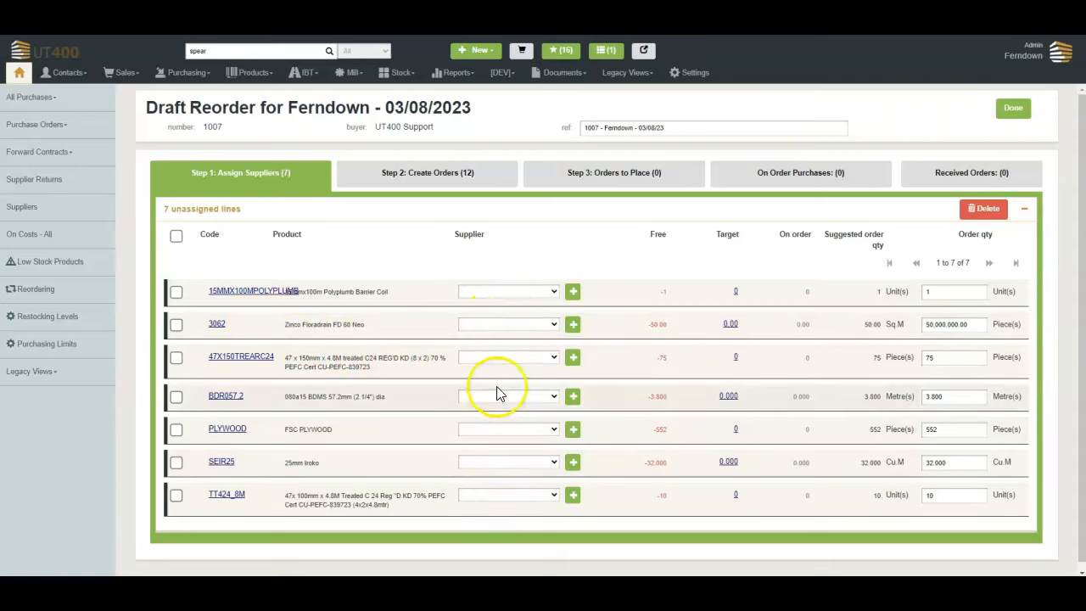
pyautogui.click(504, 293)
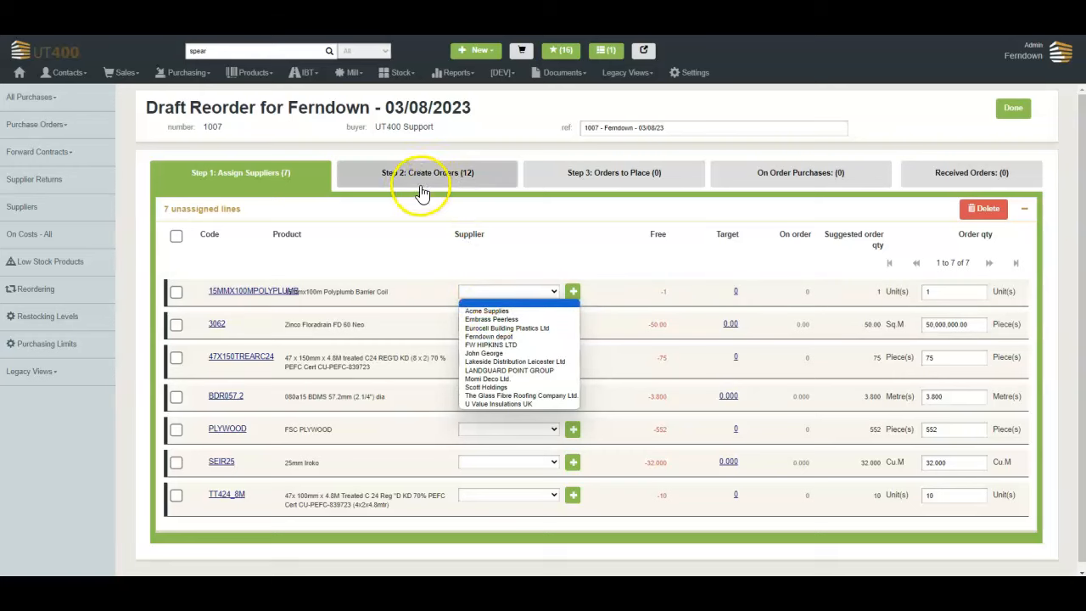
pyautogui.click(505, 313)
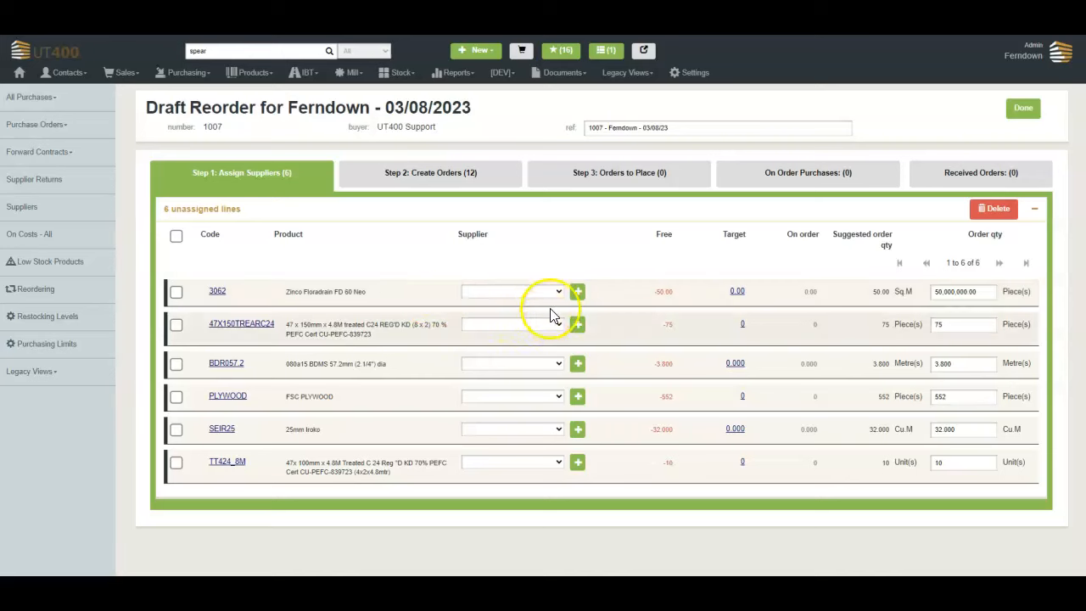
# - Open the full supplier selector for Zinco Floradrain FD 60 Neo and check the suppliers offered under the Preferred and Previous filters
pyautogui.click(577, 291)
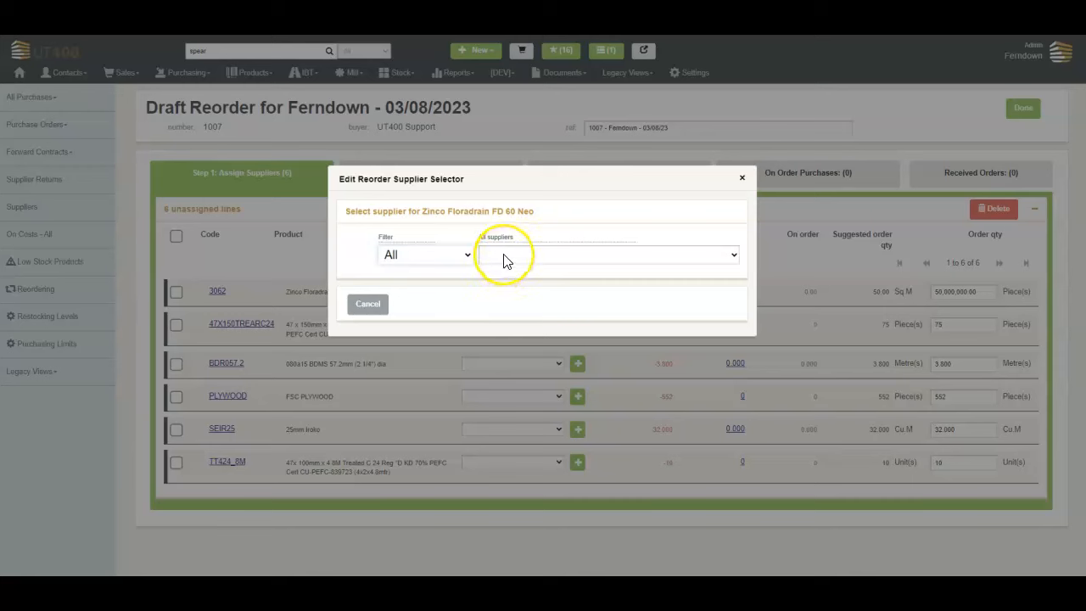
pyautogui.click(466, 256)
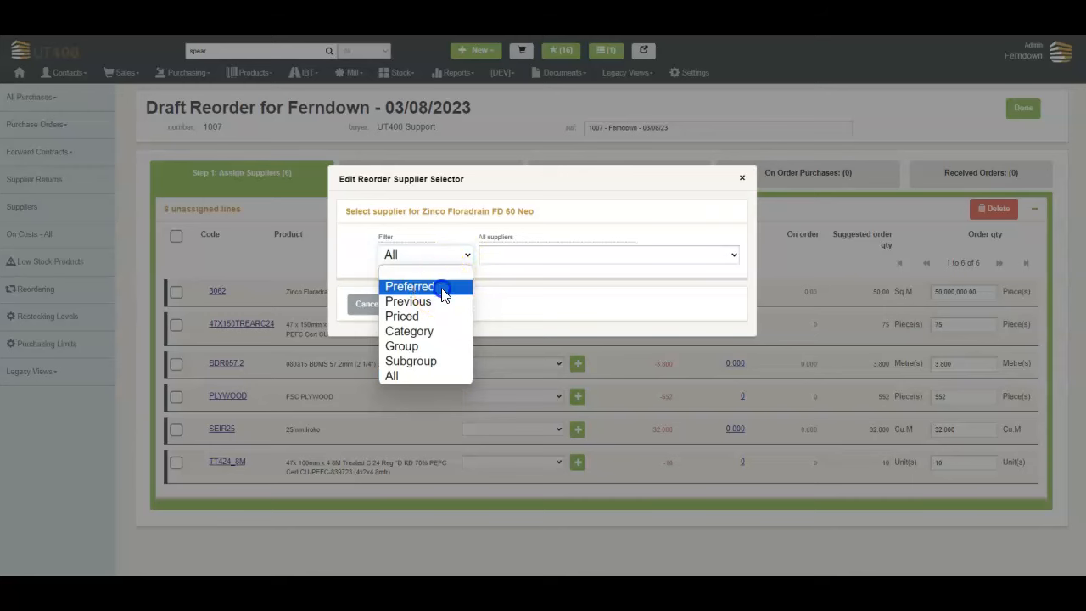
pyautogui.click(442, 287)
pyautogui.click(508, 261)
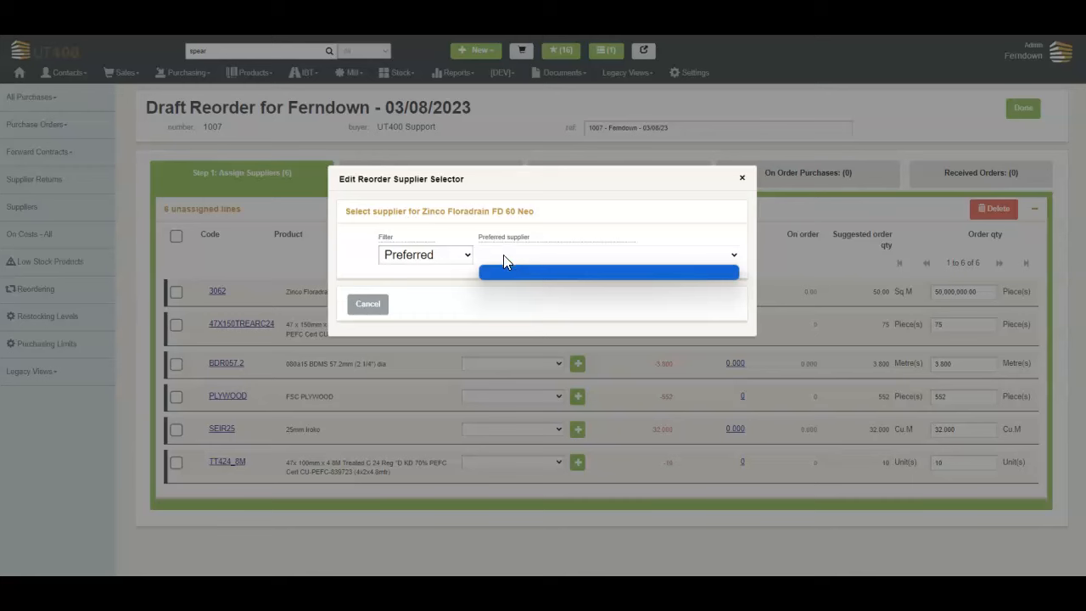
pyautogui.click(461, 259)
pyautogui.click(467, 254)
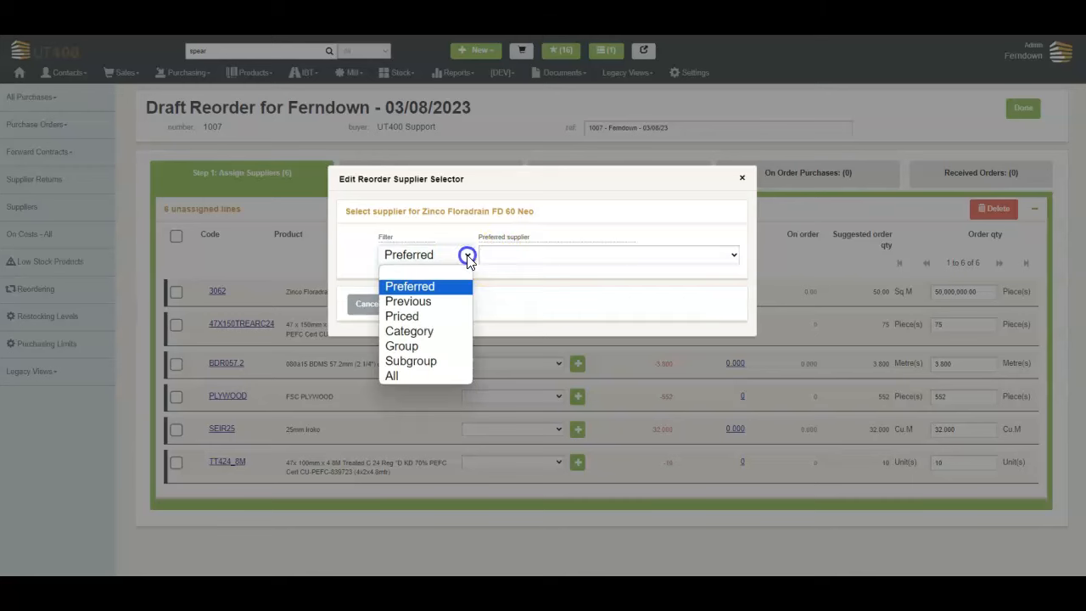
pyautogui.click(444, 301)
pyautogui.click(516, 256)
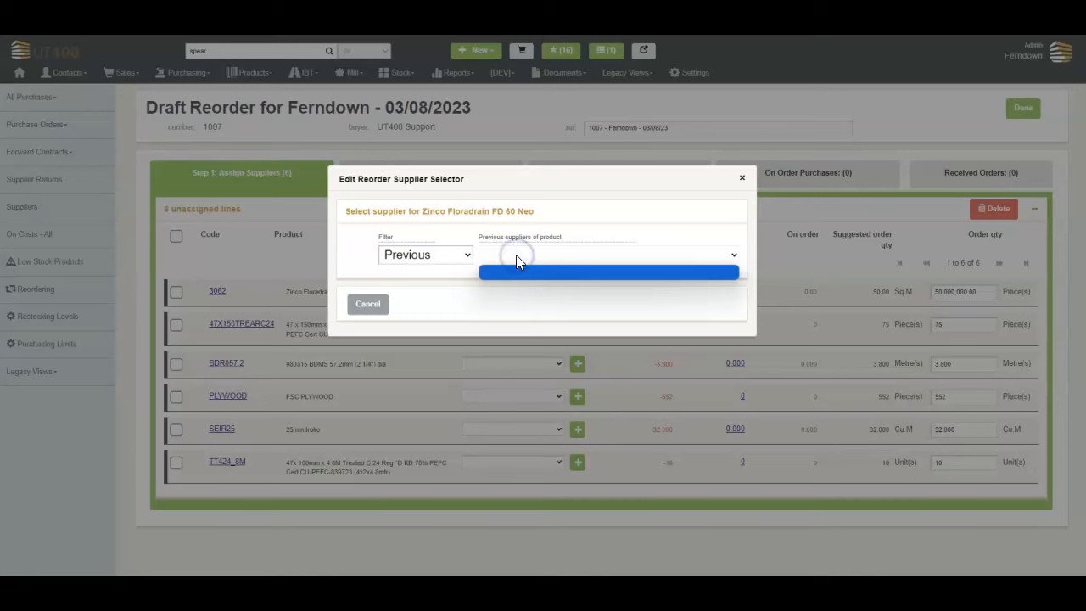
pyautogui.click(516, 261)
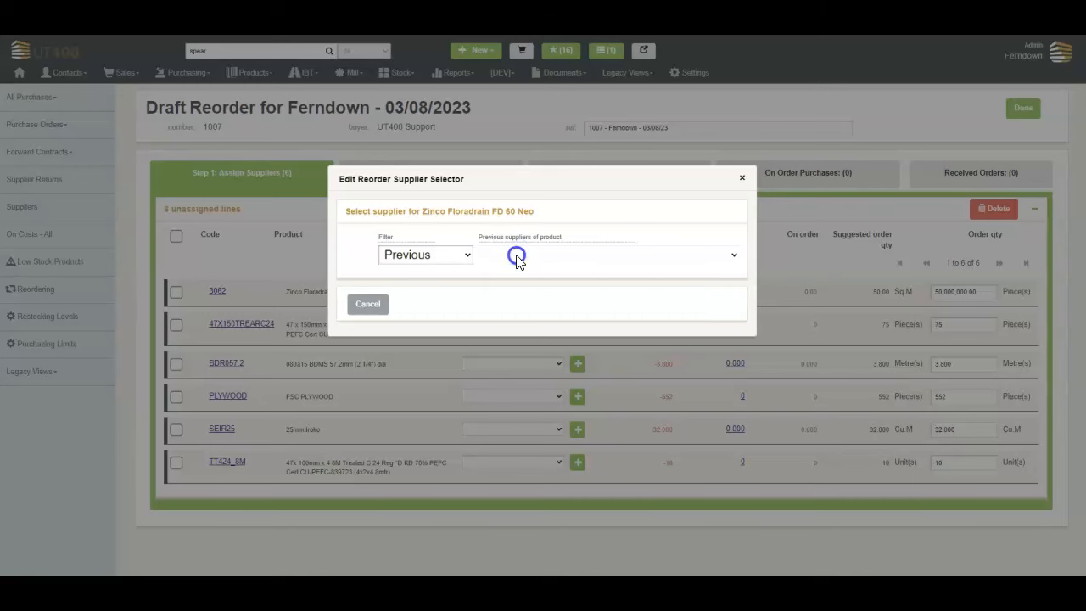
# - Check the suppliers offered for Zinco Floradrain FD 60 Neo under the Priced and Category filters
pyautogui.click(469, 258)
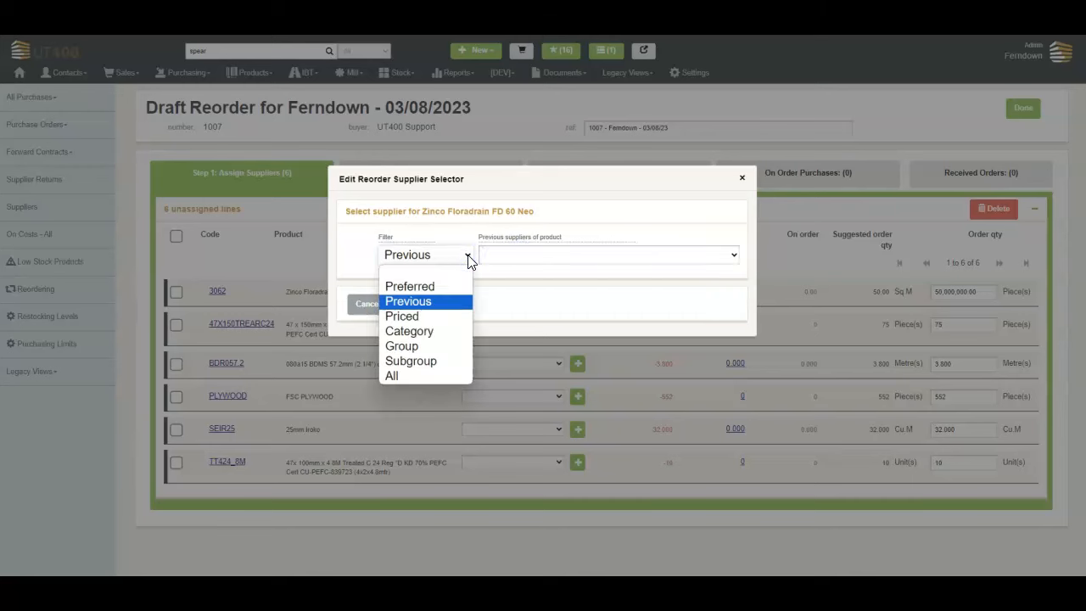
pyautogui.click(449, 319)
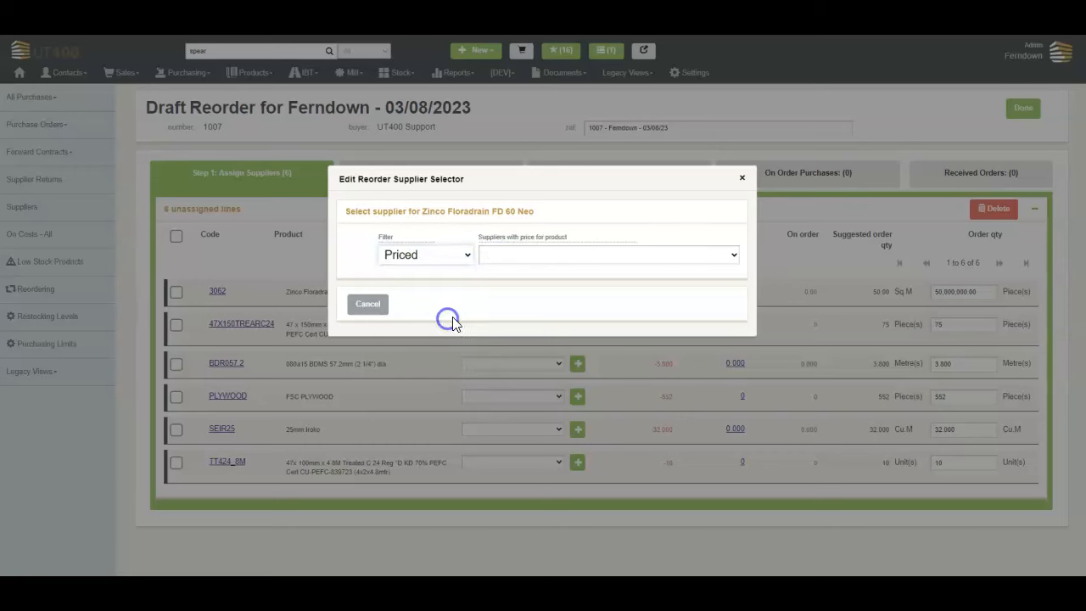
pyautogui.click(507, 253)
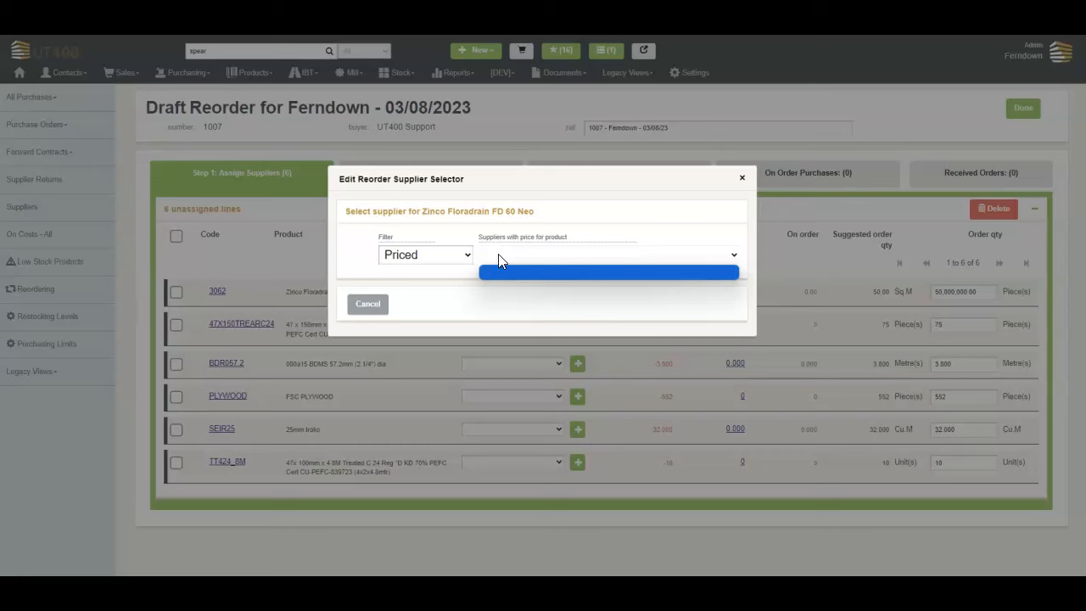
pyautogui.click(466, 258)
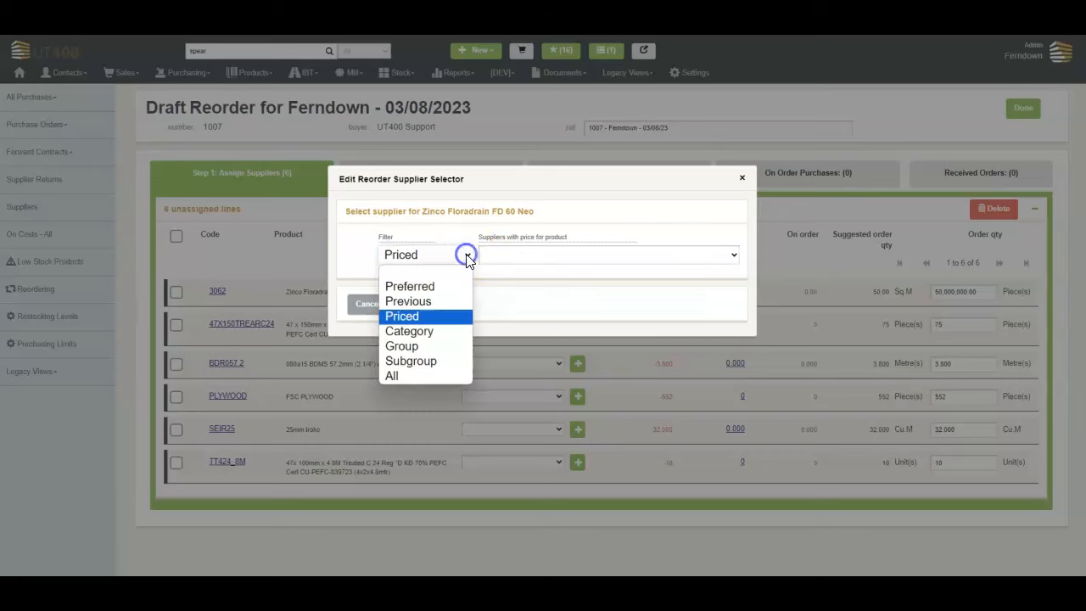
pyautogui.click(438, 330)
pyautogui.click(510, 256)
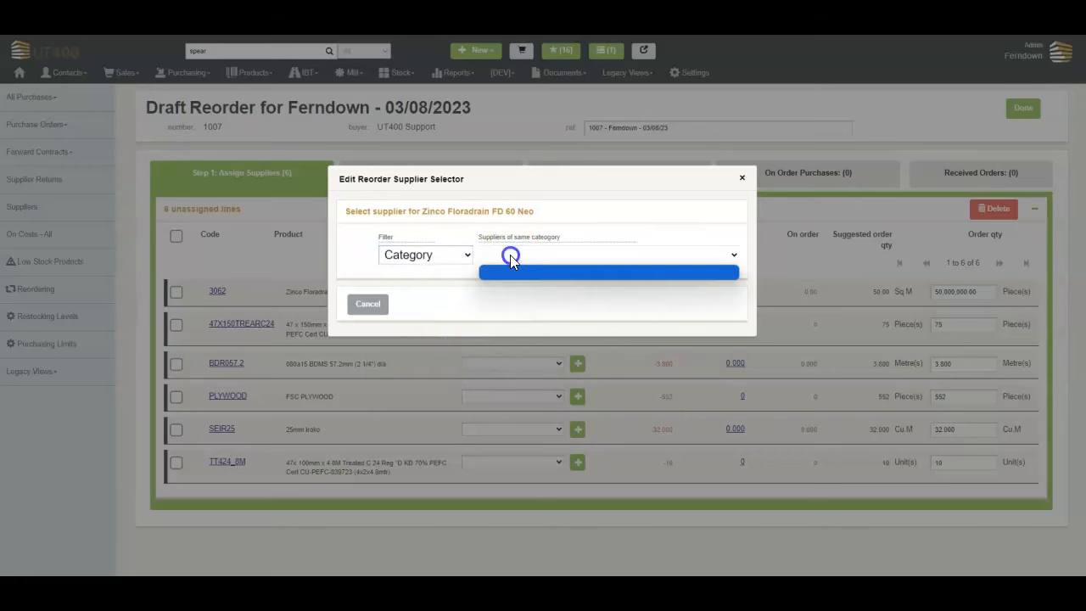
pyautogui.click(510, 257)
# - Filter by All suppliers and assign ABM as the supplier for Zinco Floradrain FD 60 Neo
pyautogui.click(454, 255)
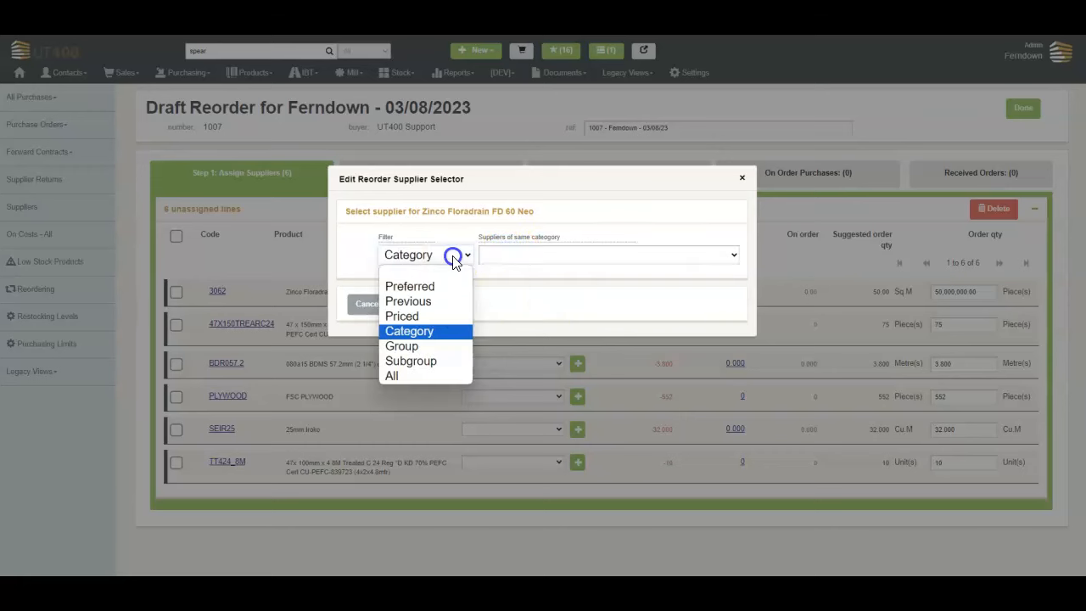
pyautogui.click(429, 375)
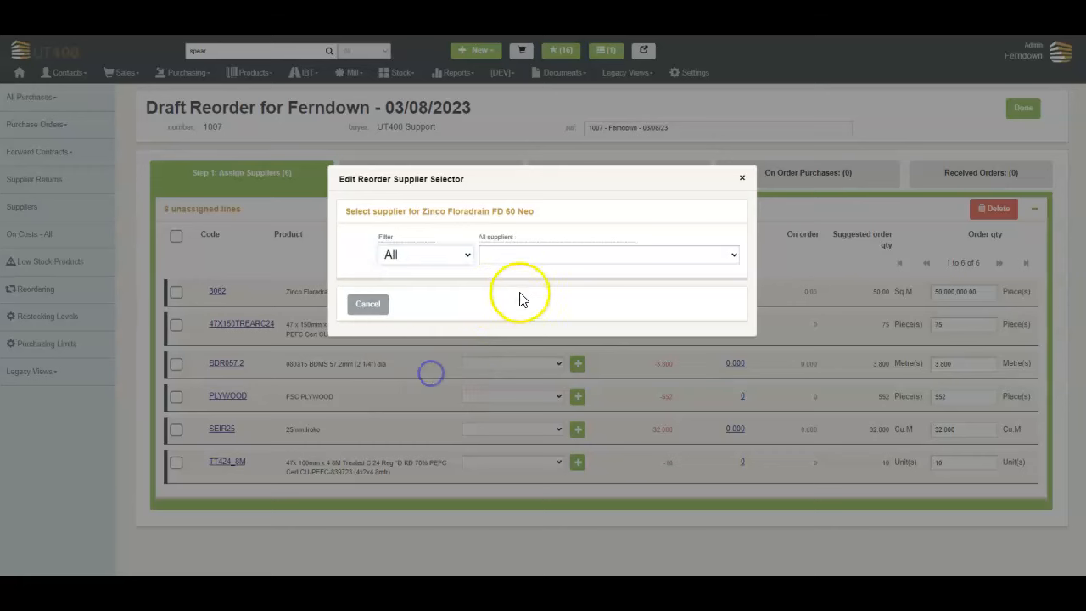
pyautogui.click(515, 258)
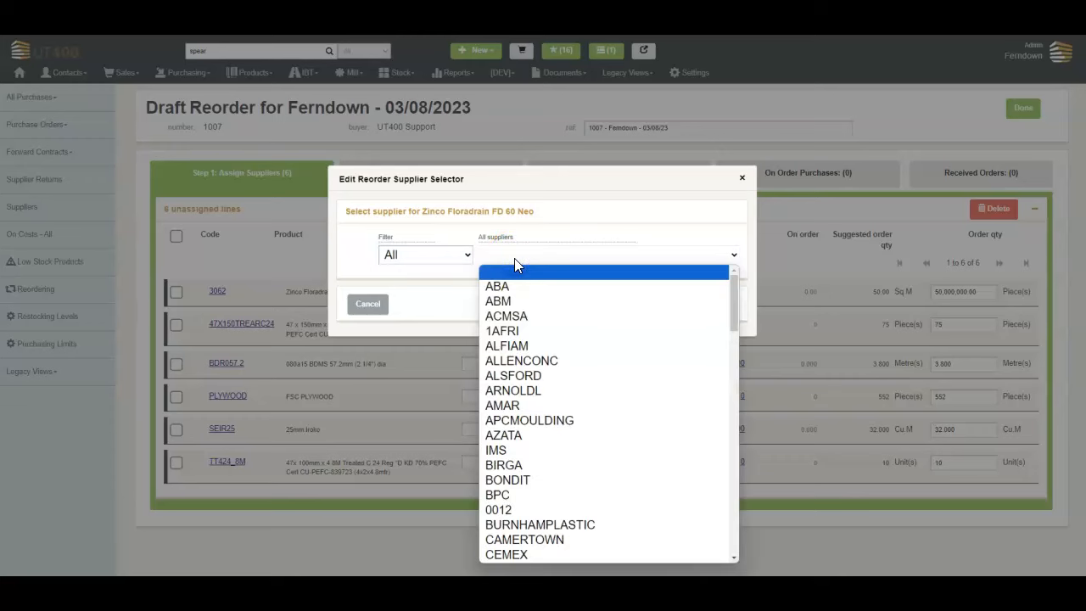
pyautogui.click(516, 302)
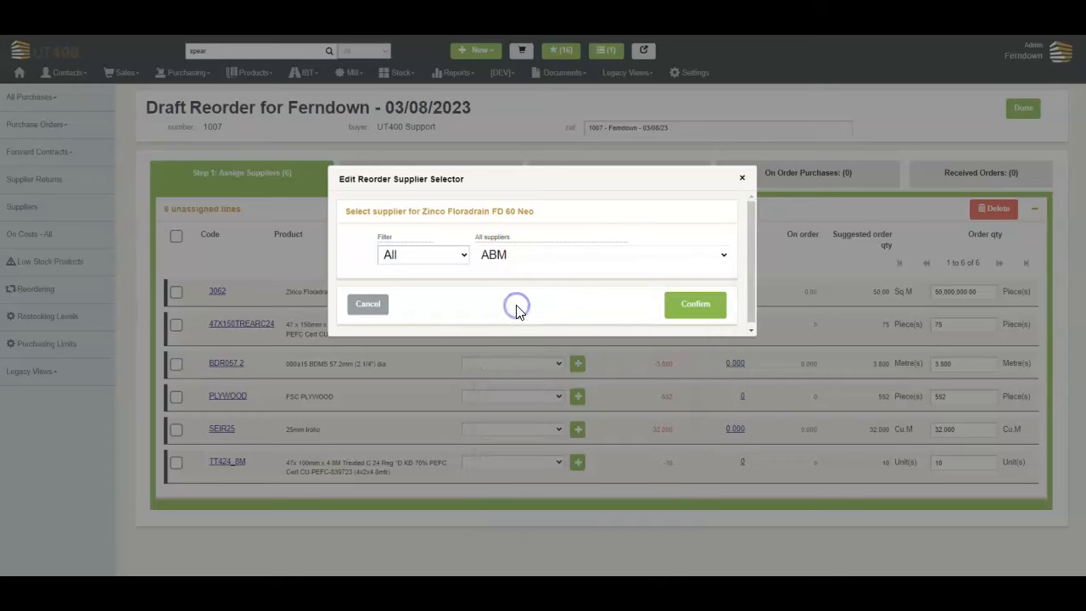
pyautogui.click(693, 307)
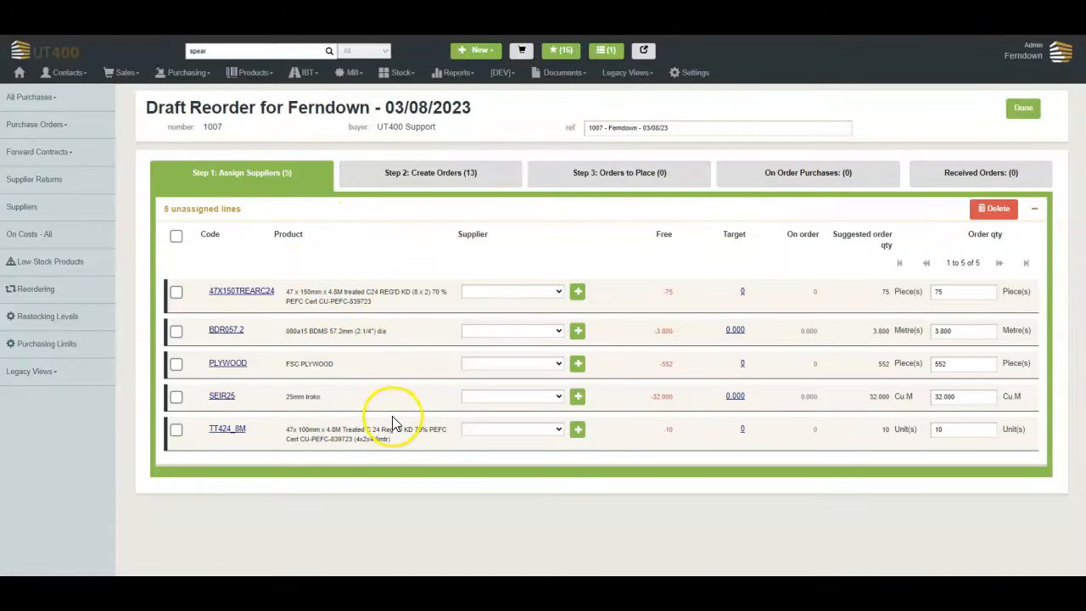
# - Go to the order creation stage and set the order quantity of 25MMHARDWOODPLY under Acme Supplies to 200 sheets
pyautogui.click(418, 175)
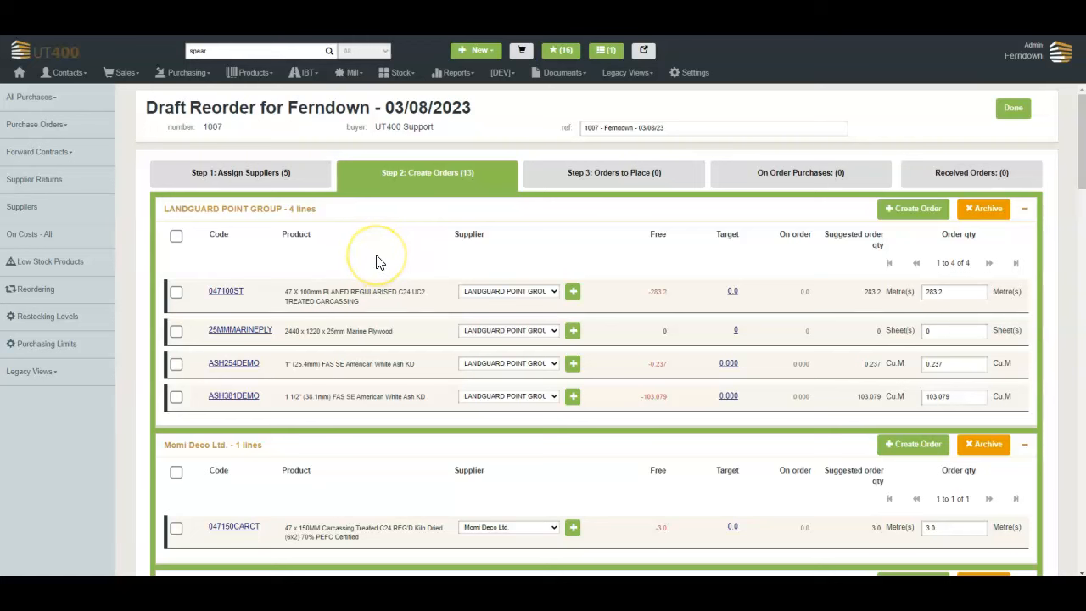
pyautogui.scroll(-6, 378, 261)
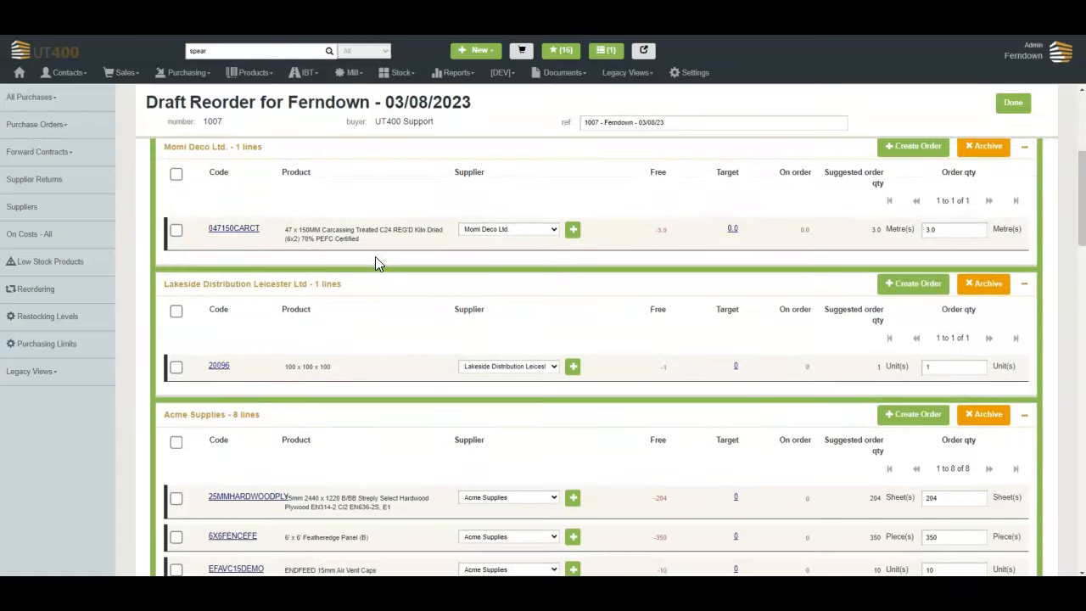
pyautogui.scroll(-2, 377, 261)
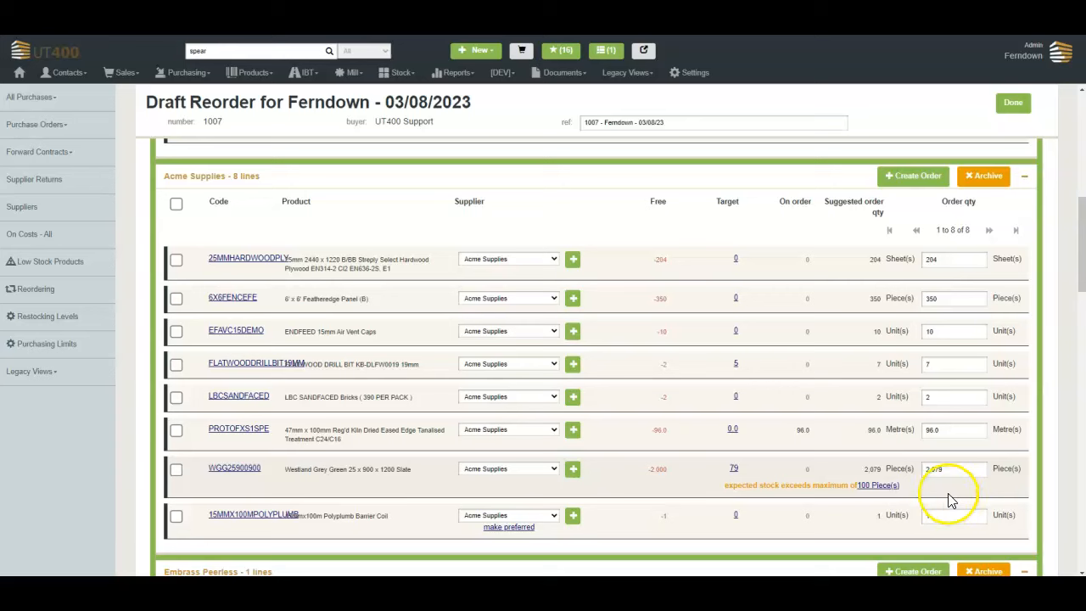
pyautogui.click(923, 262)
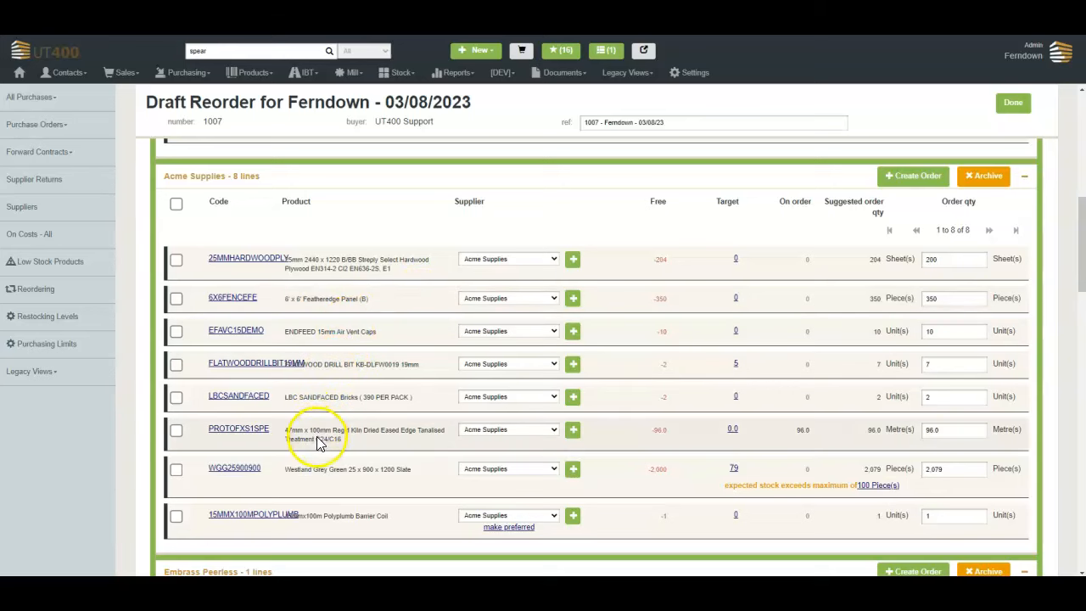
# - Change the supplier of the PROTOFXS1SPE line from Acme Supplies to LANDGUARD POINT GROUP and check it in that supplier's group
pyautogui.click(495, 431)
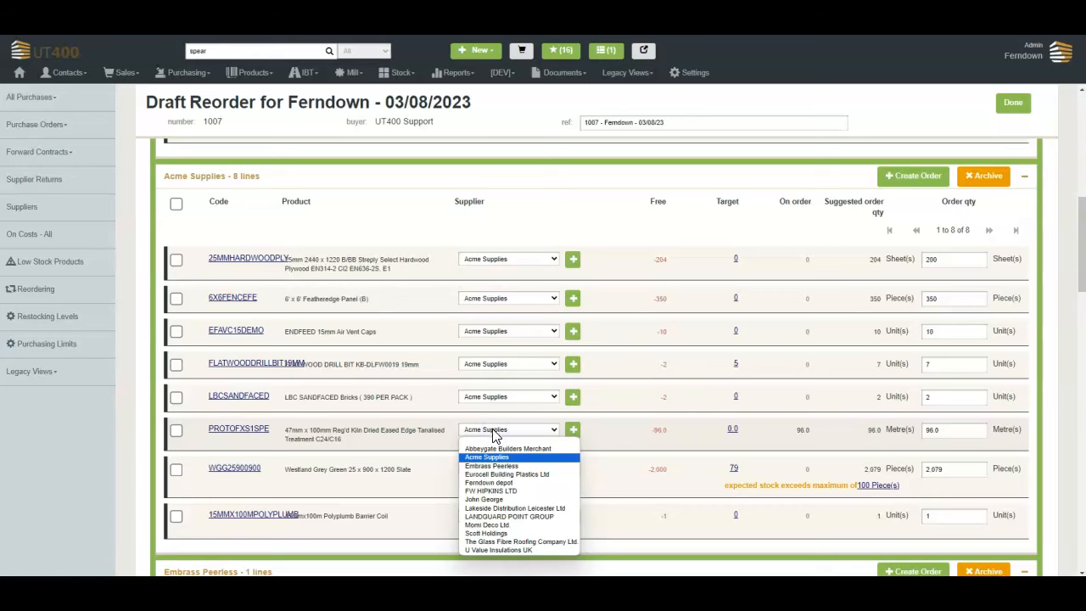
pyautogui.click(480, 516)
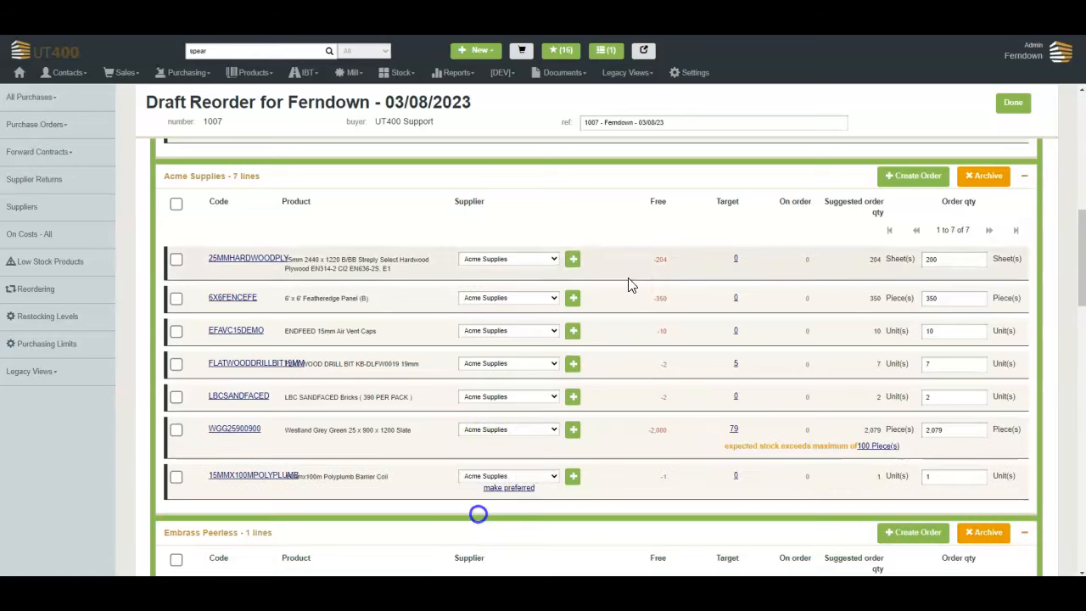
pyautogui.scroll(10, 620, 306)
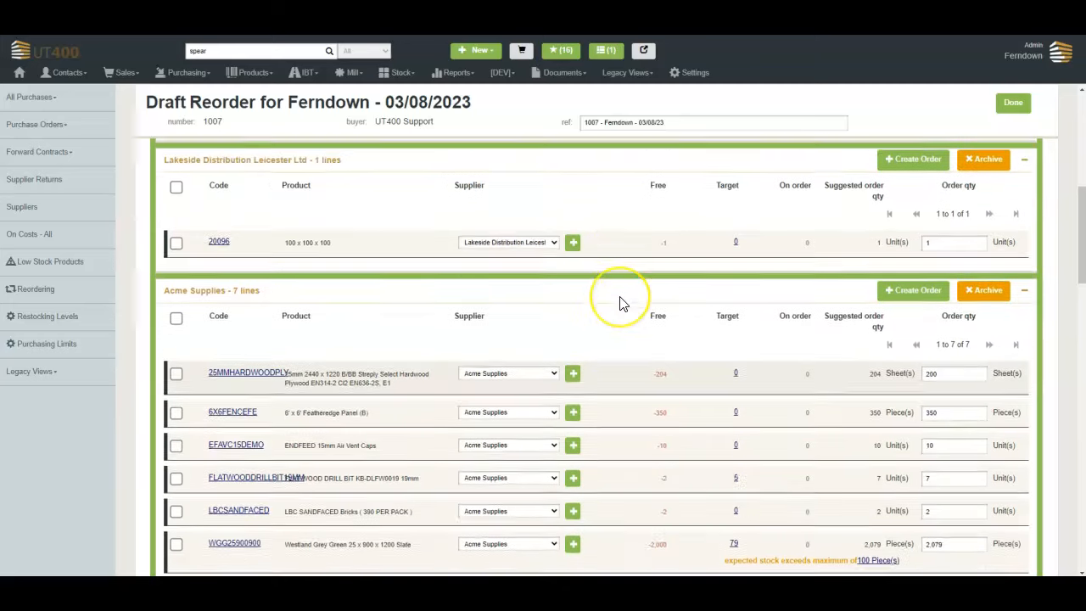
pyautogui.scroll(1, 620, 297)
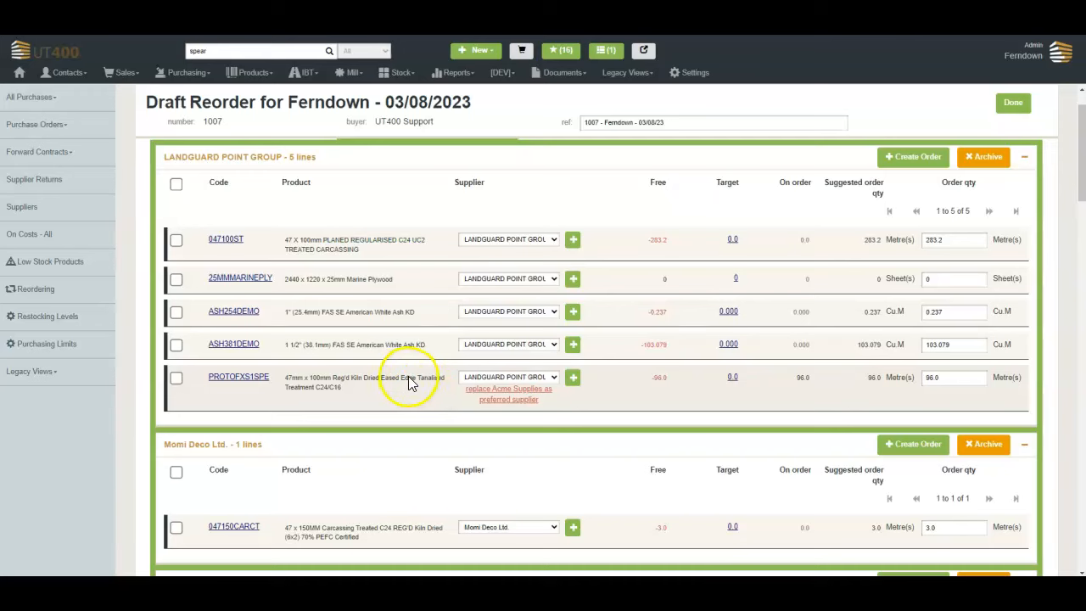
# - View the restocking configuration behind the target level of the 19mm flat wood drill bit under Acme Supplies, and close it
pyautogui.scroll(-1, 450, 373)
pyautogui.scroll(-3, 458, 370)
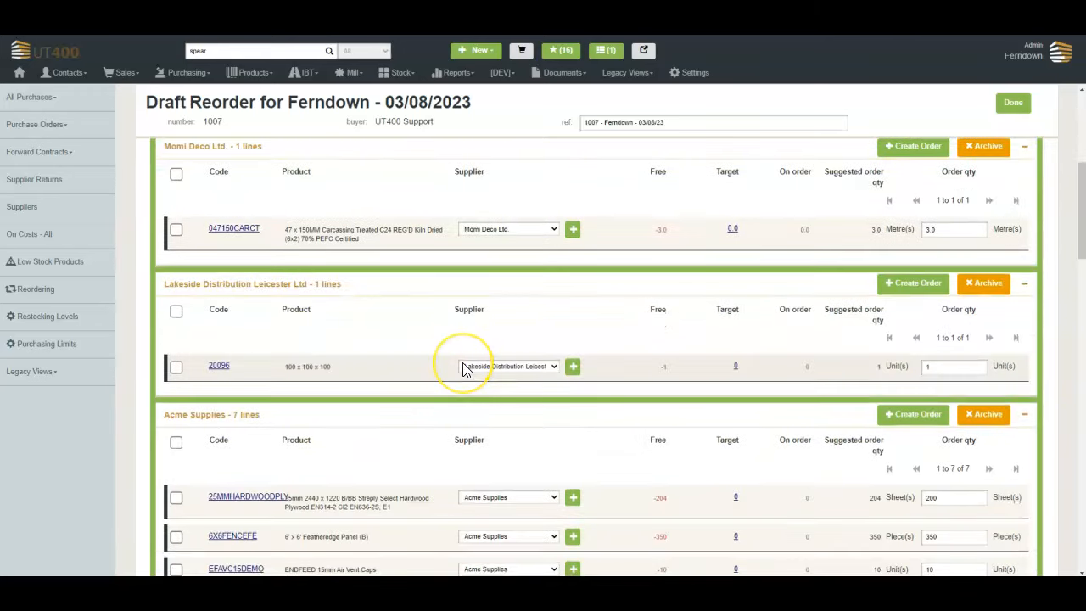
pyautogui.scroll(-3, 462, 368)
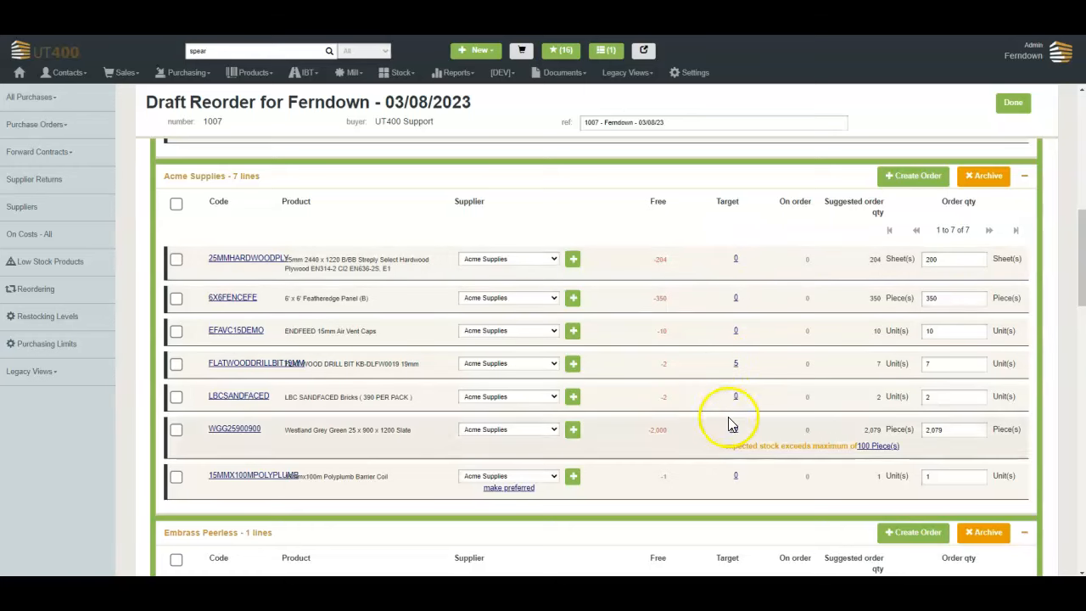
pyautogui.click(736, 365)
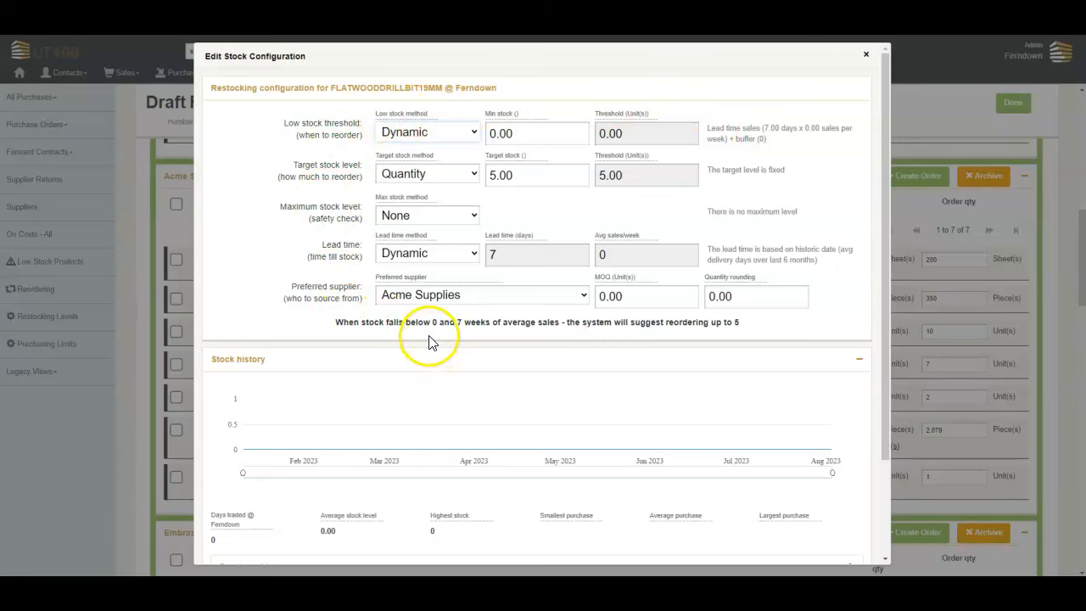
pyautogui.click(866, 54)
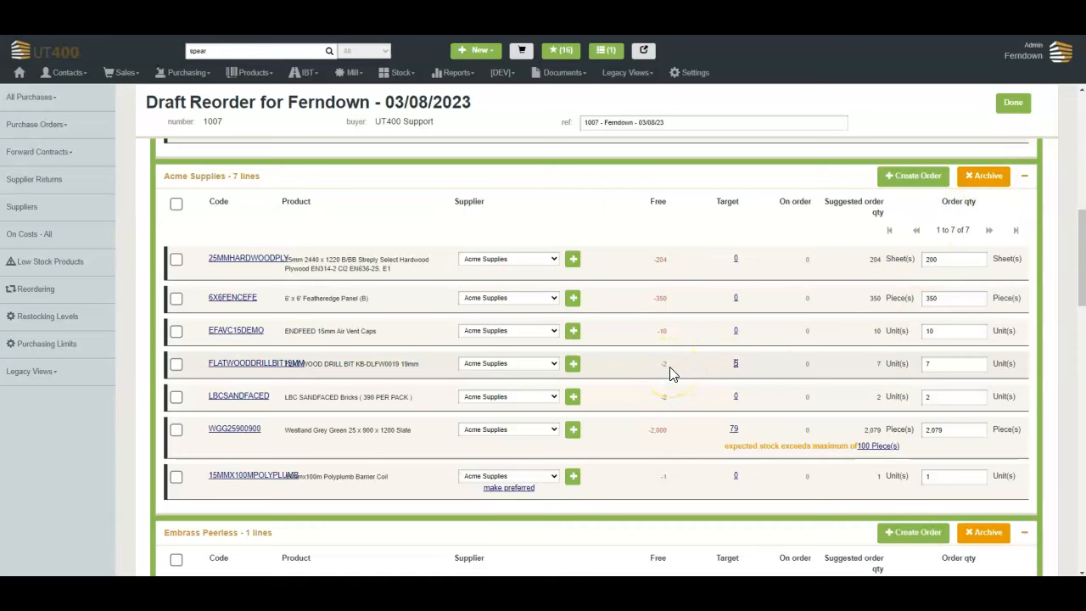
# - Review the remaining supplier groups through to the bulk draft purchase order option, and return to the Acme Supplies group
pyautogui.scroll(-15, 669, 374)
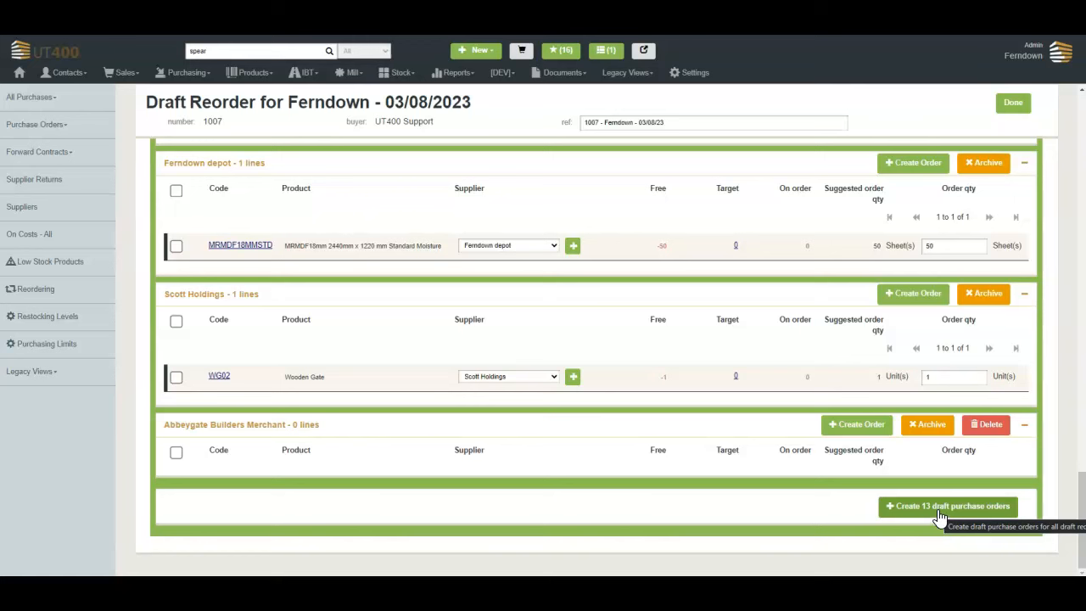
pyautogui.scroll(10, 931, 504)
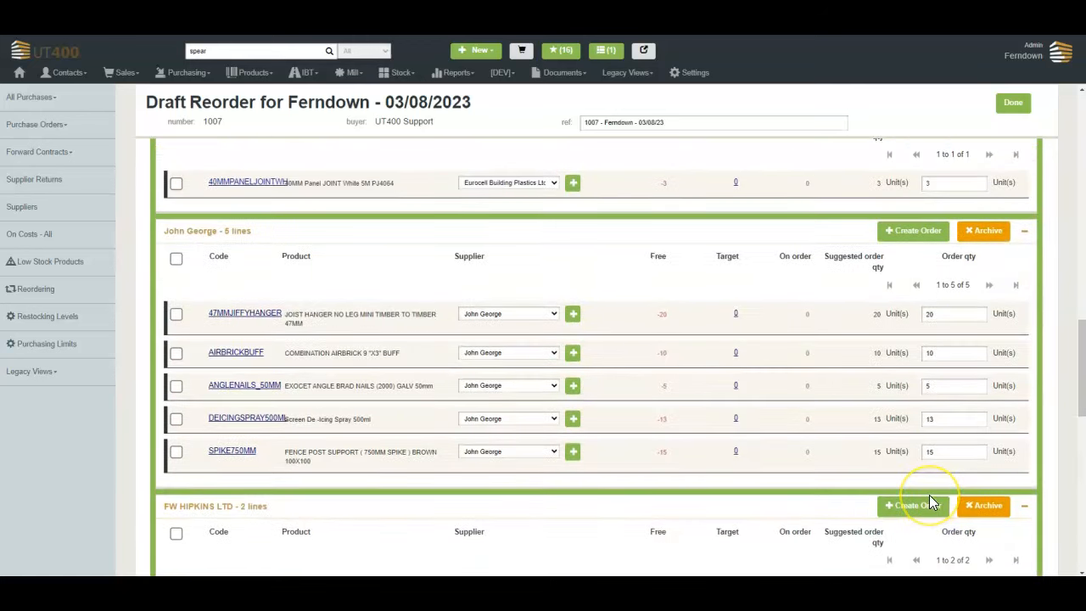
pyautogui.scroll(10, 931, 500)
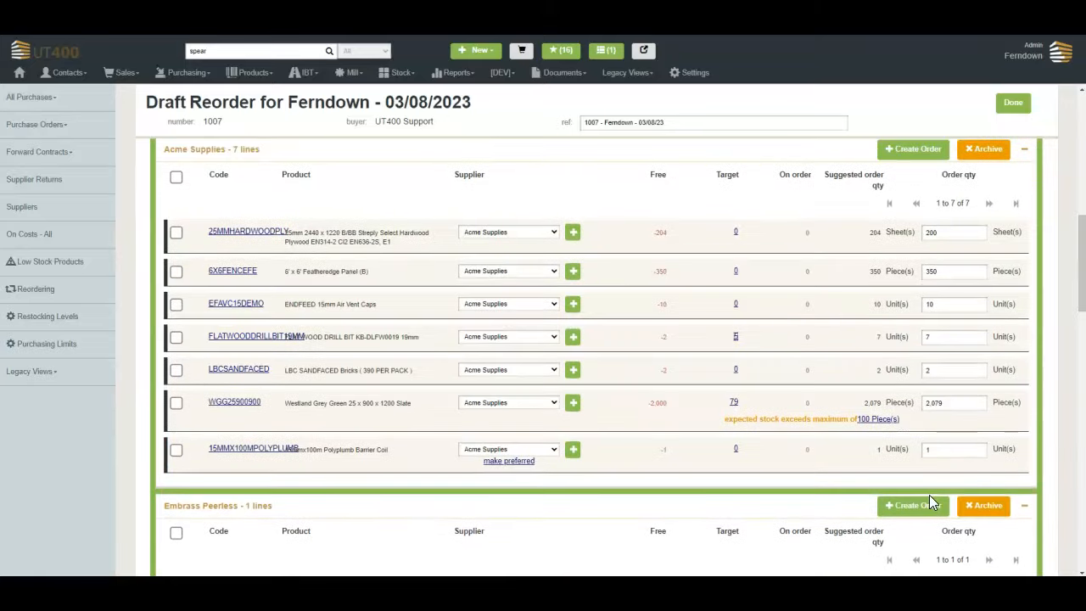
pyautogui.scroll(1, 929, 495)
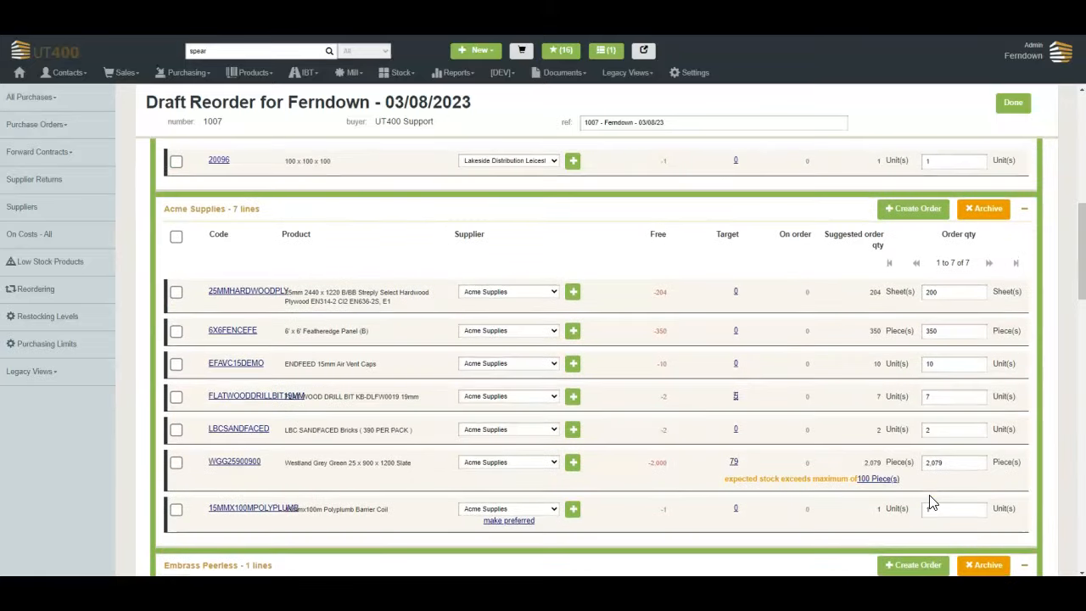
# - Create a standard purchase order from all lines in the Acme Supplies group, leaving the supplier reference blank
pyautogui.click(907, 210)
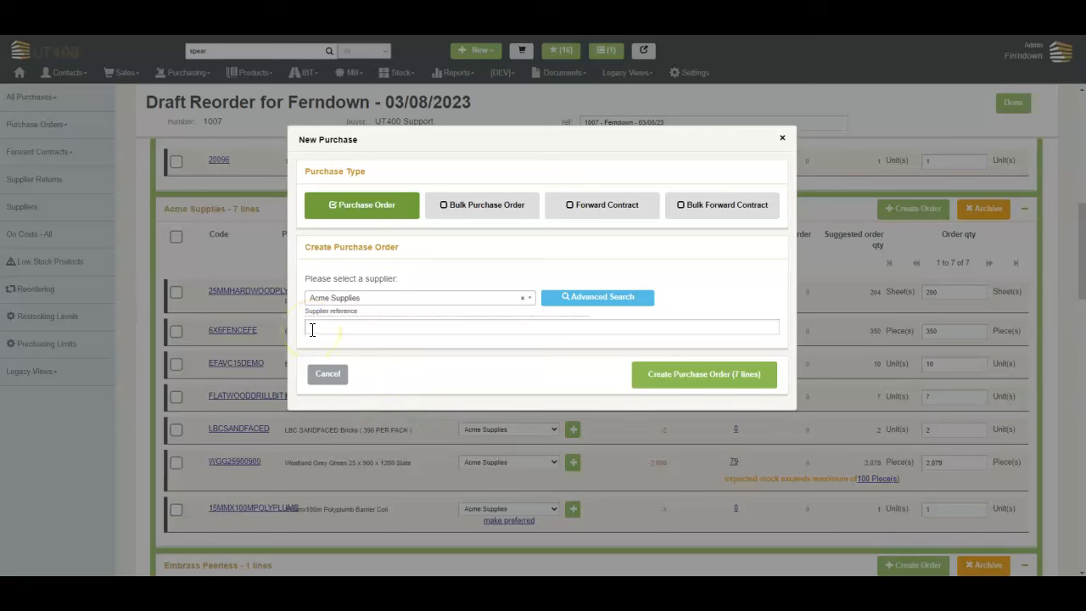
pyautogui.click(654, 388)
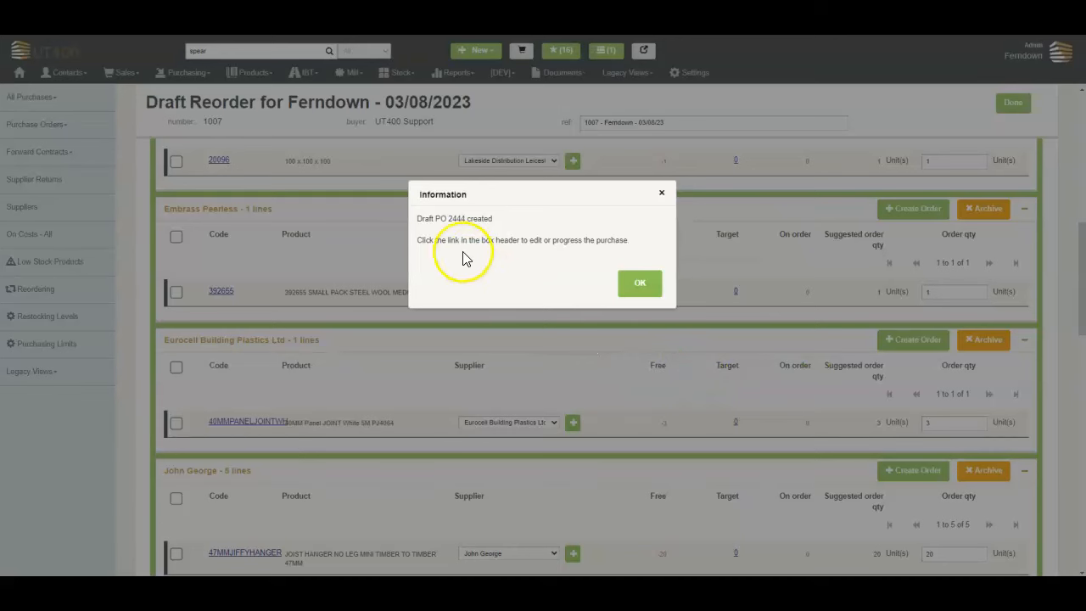
pyautogui.click(640, 285)
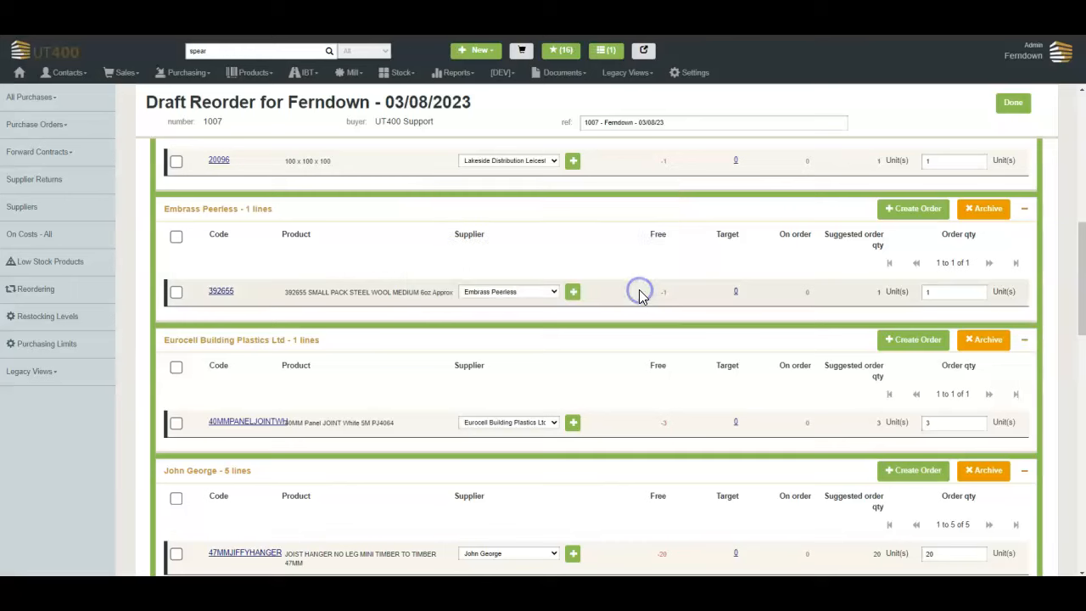
# - Go to the orders to place stage of the reorder and open the Acme Supplies draft purchase order
pyautogui.scroll(2, 594, 347)
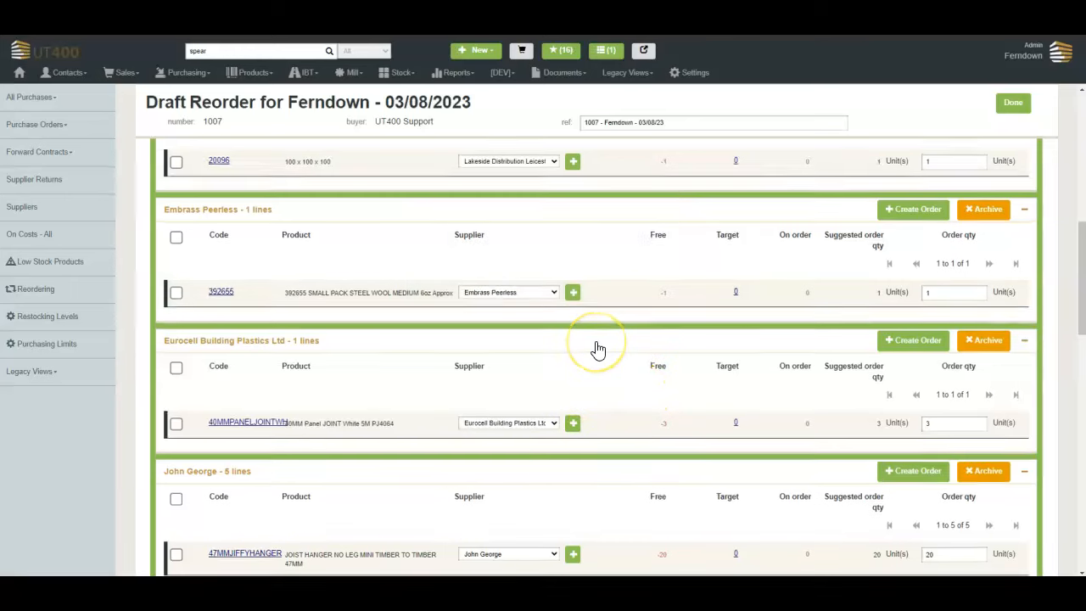
pyautogui.scroll(5, 596, 347)
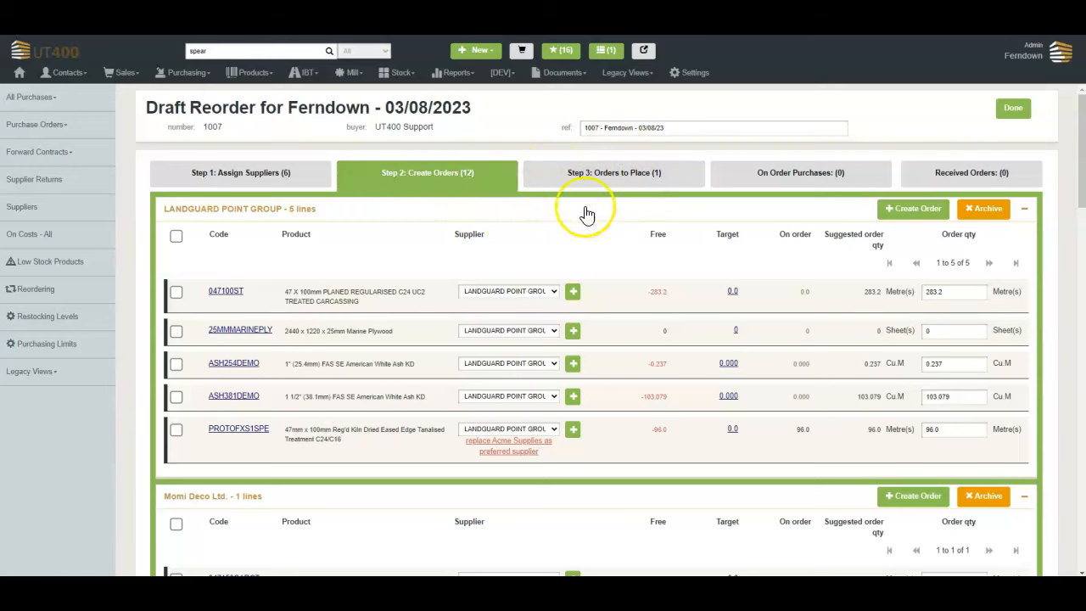
pyautogui.click(611, 174)
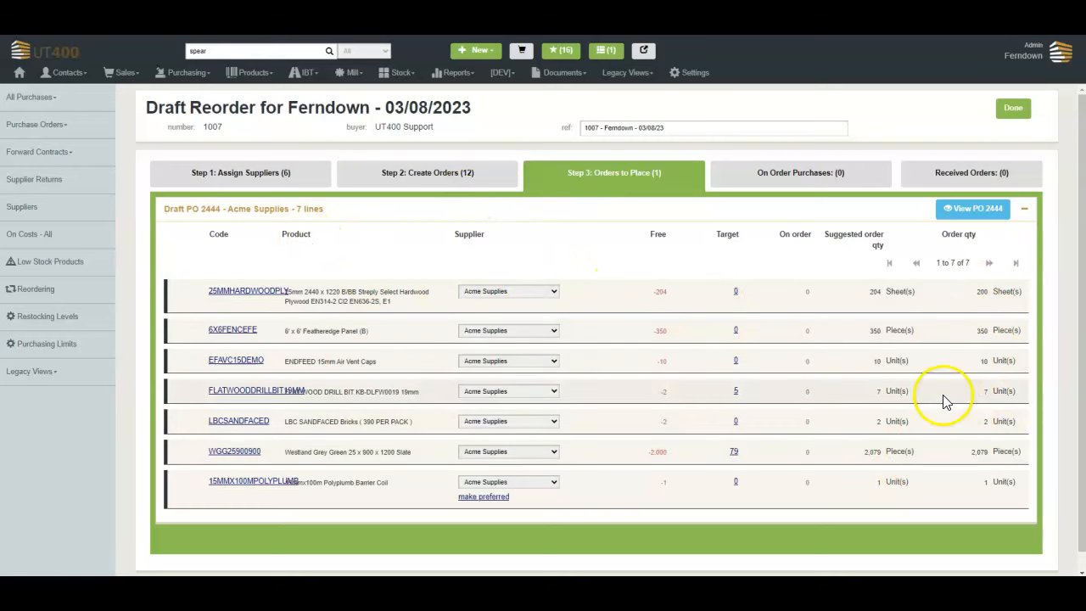
pyautogui.click(971, 215)
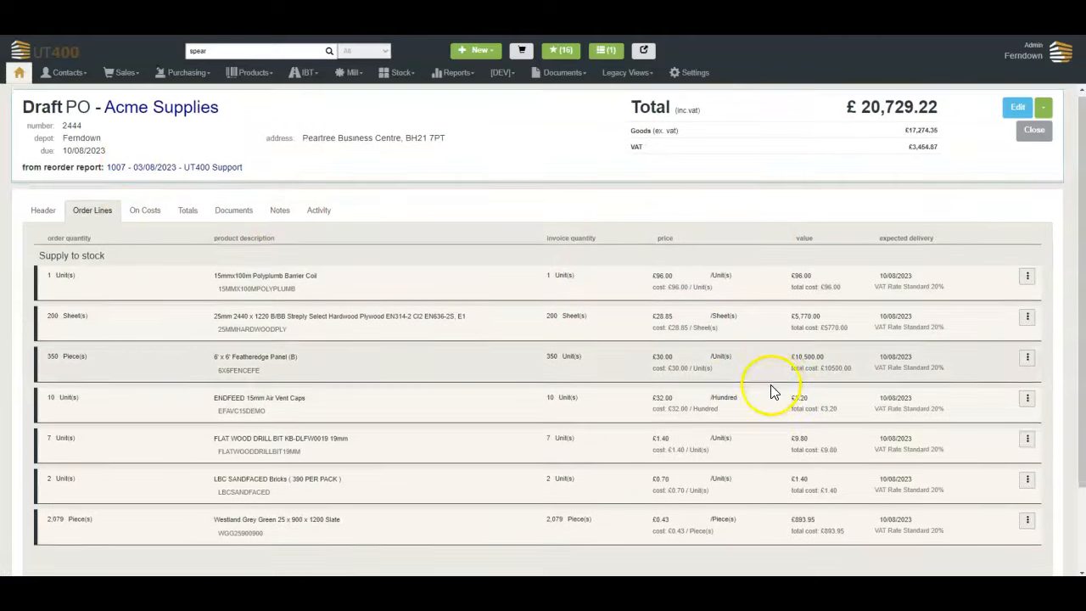
# - Confirm the Acme Supplies draft purchase order and issue its documents by email and as one printed copy
pyautogui.scroll(-1, 747, 382)
pyautogui.scroll(1, 708, 375)
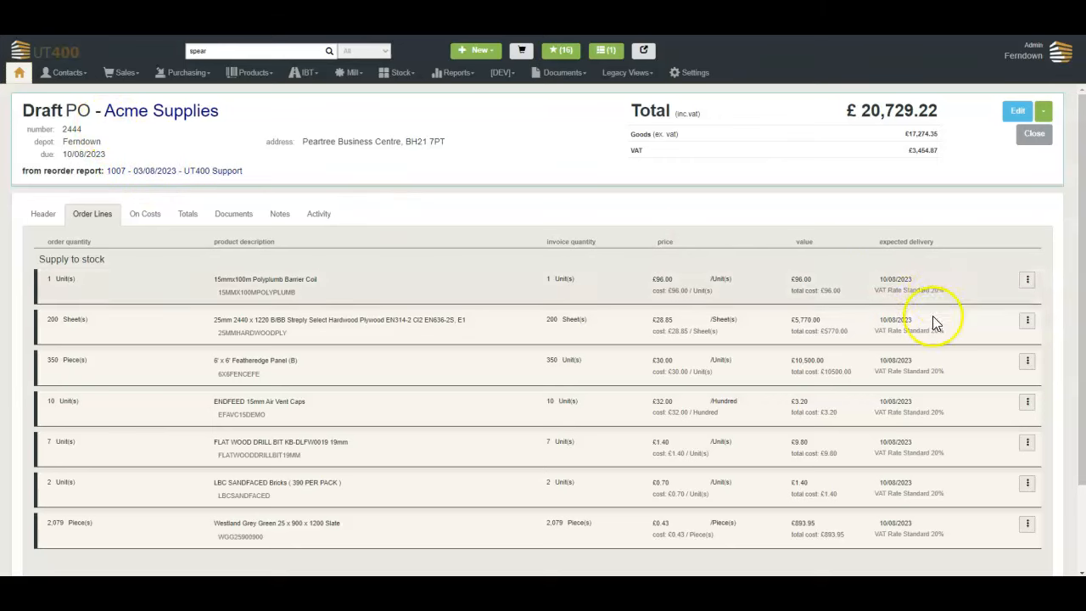
pyautogui.scroll(-3, 797, 302)
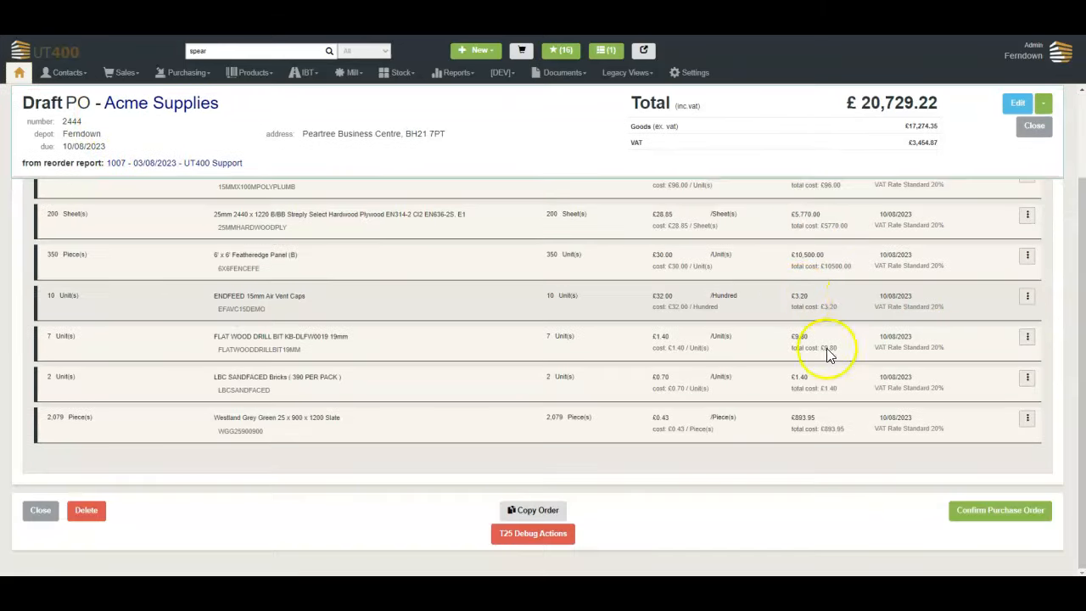
pyautogui.click(995, 513)
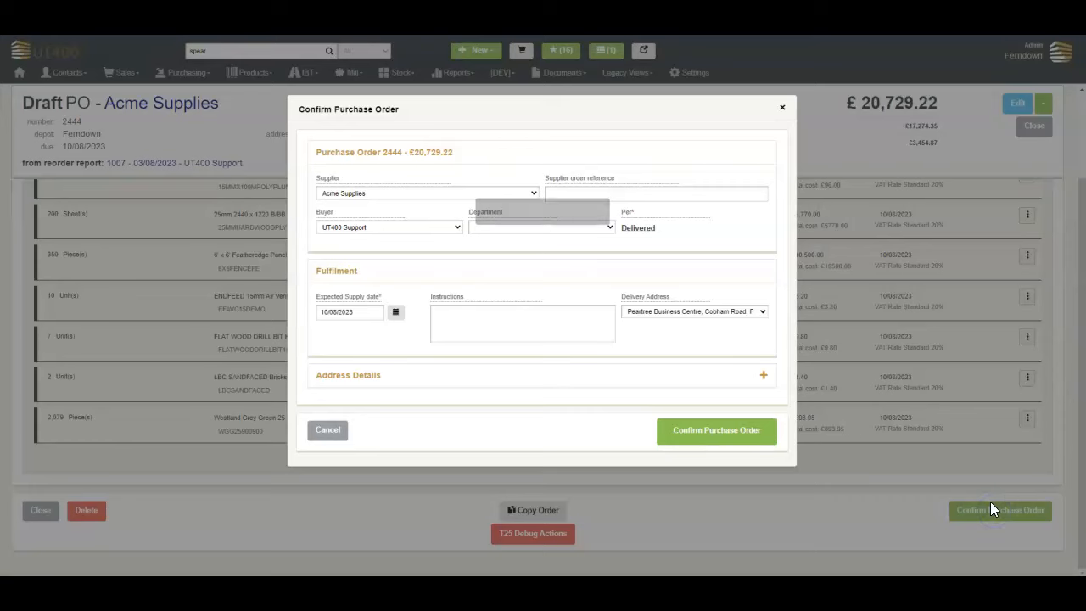
pyautogui.click(692, 425)
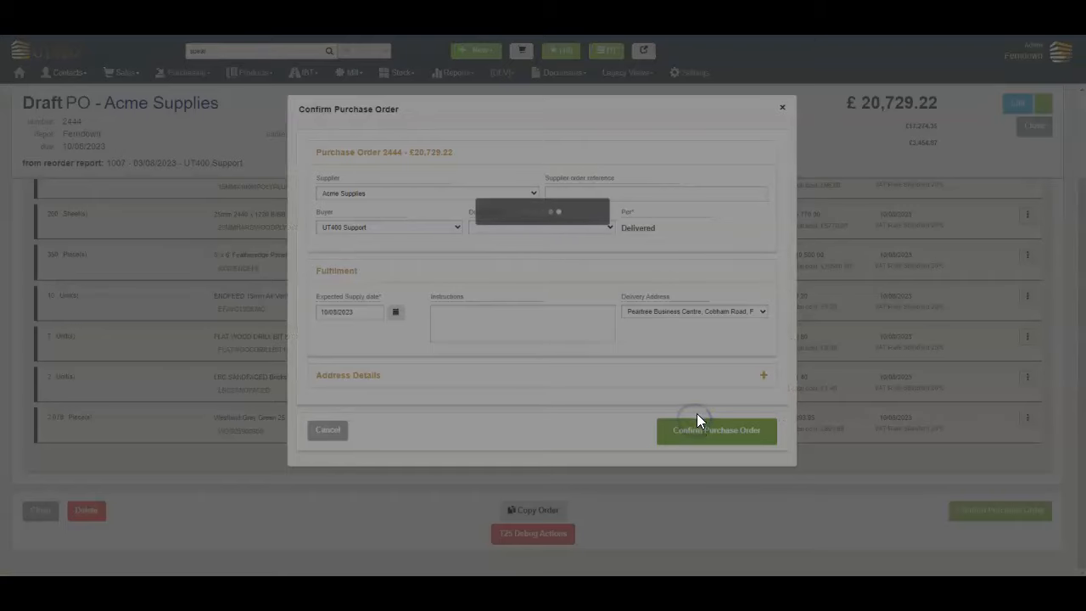
pyautogui.click(704, 345)
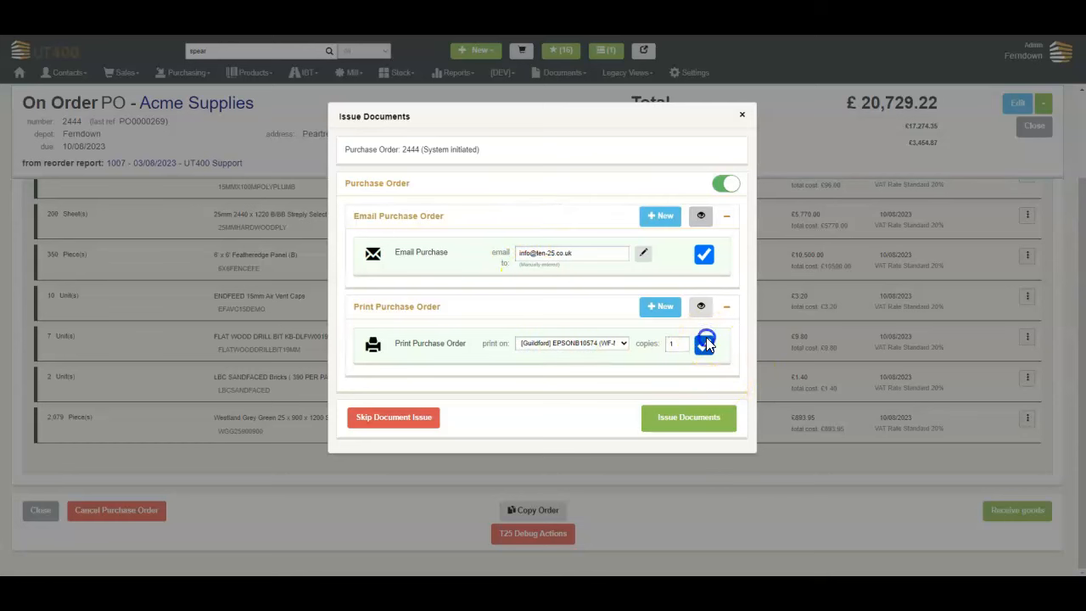
pyautogui.click(688, 417)
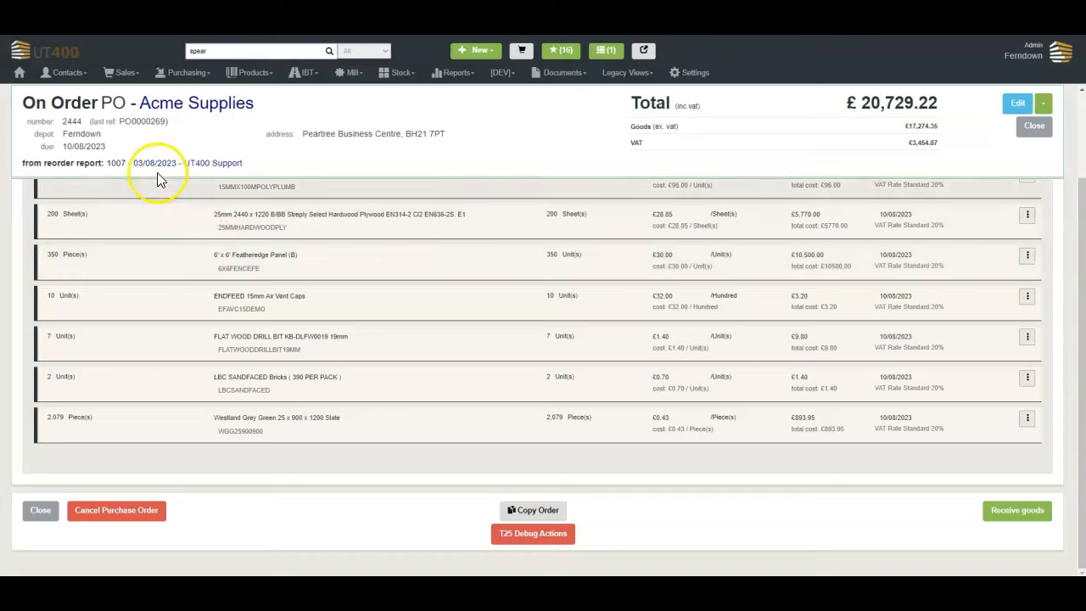
# - Return to the originating reorder report, view its on order purchases, and reopen the Acme Supplies purchase order
pyautogui.click(155, 168)
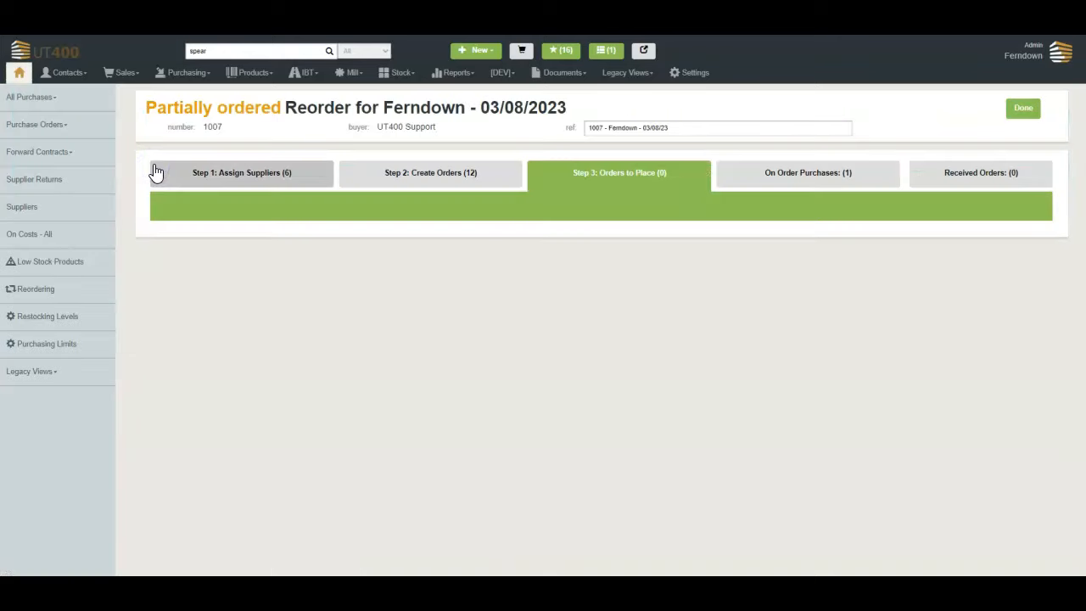
pyautogui.click(786, 170)
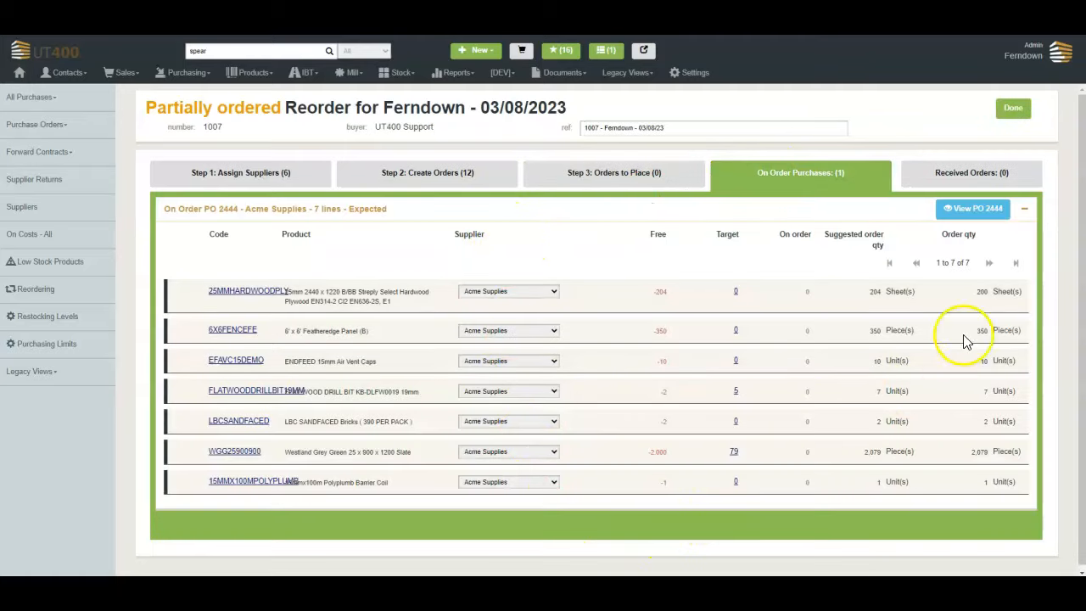
pyautogui.click(971, 208)
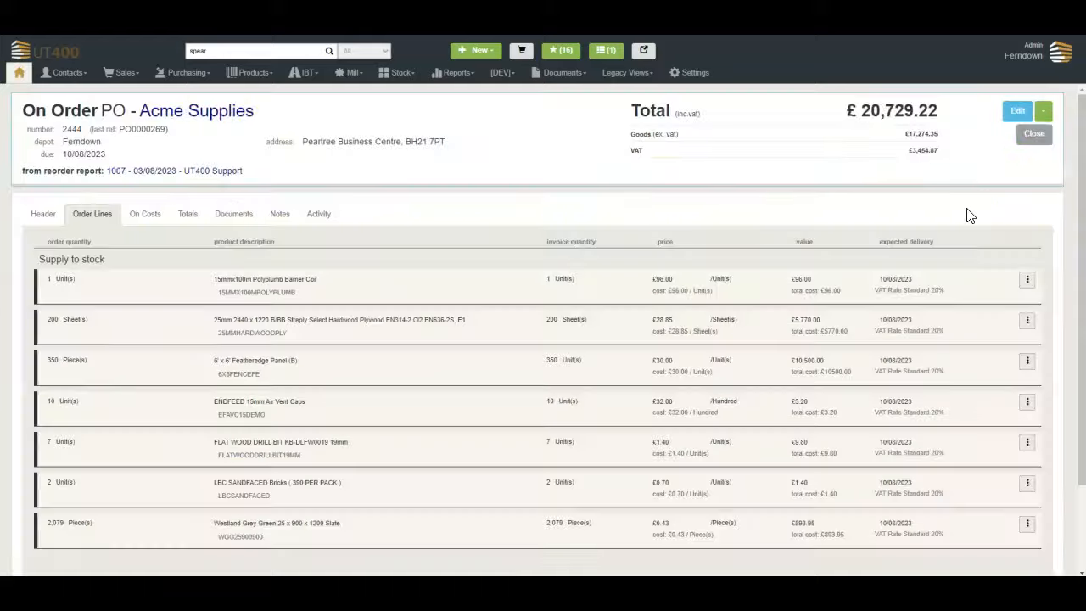
# - Receive the Acme Supplies purchase order at Ferndown with goods receipt number 123, accepting the full quantity of every line
pyautogui.scroll(-3, 771, 315)
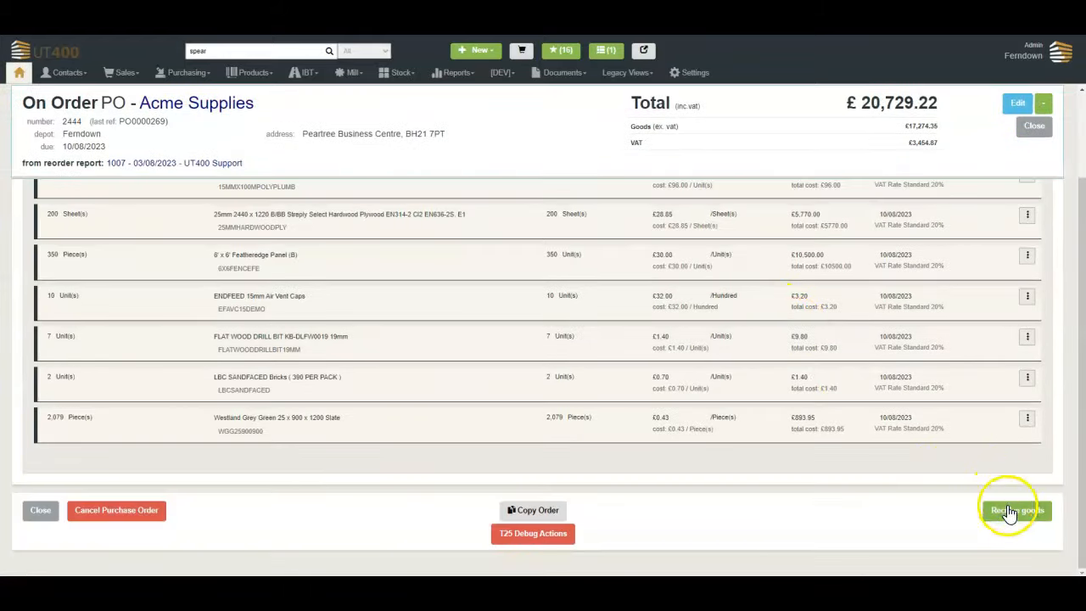
pyautogui.click(1010, 511)
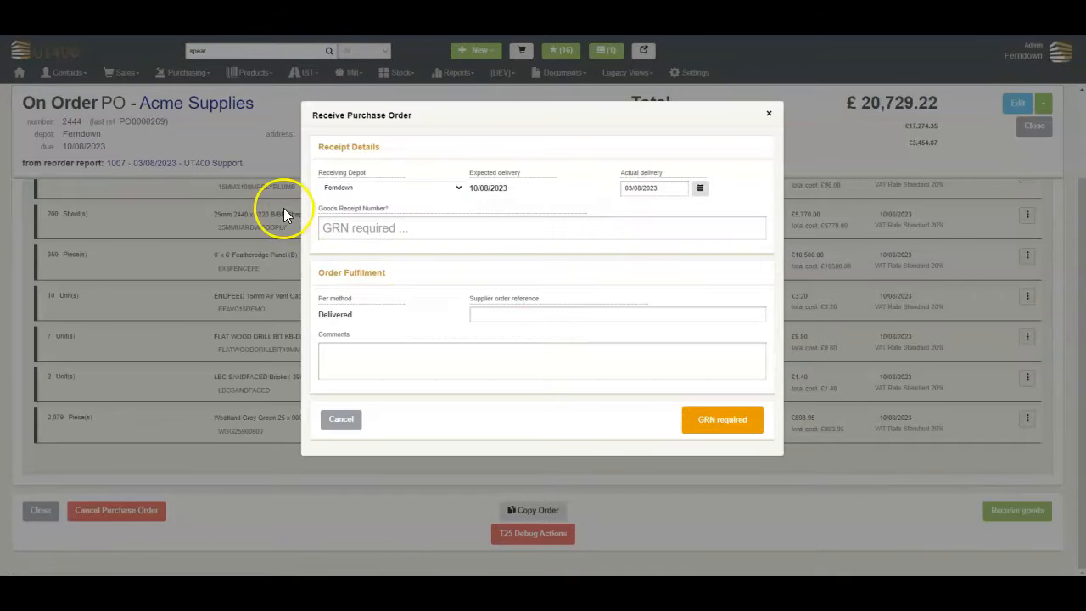
pyautogui.click(332, 231)
pyautogui.write('123')
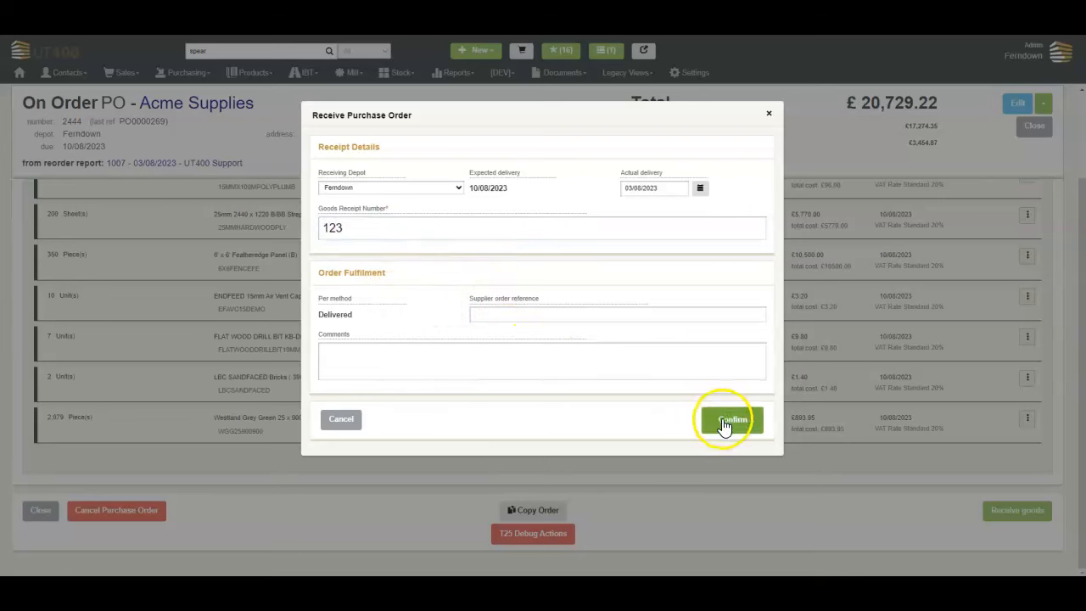
pyautogui.click(724, 419)
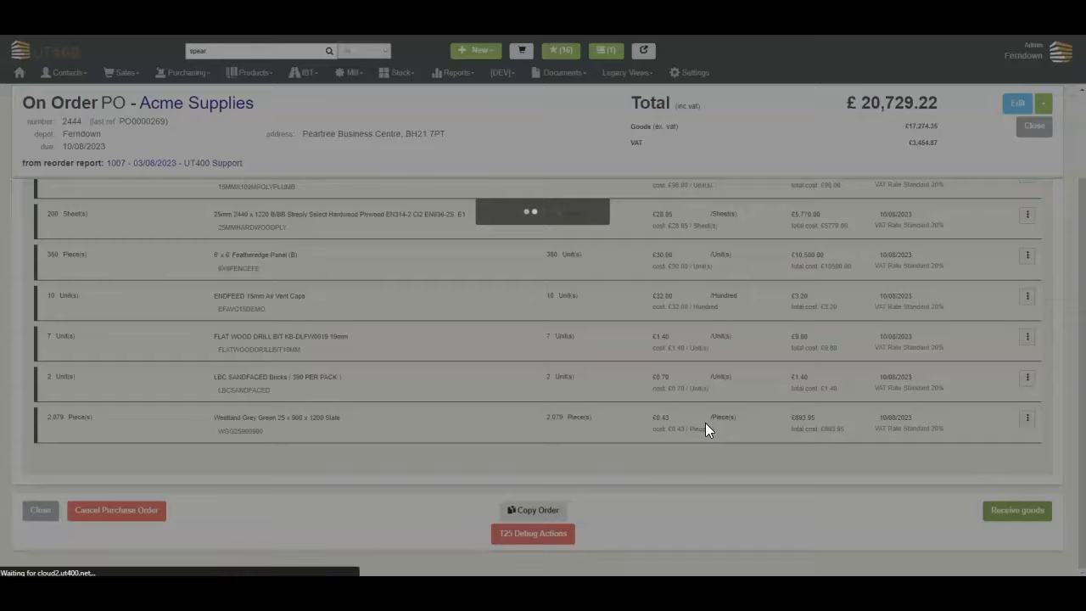
pyautogui.scroll(-3, 667, 240)
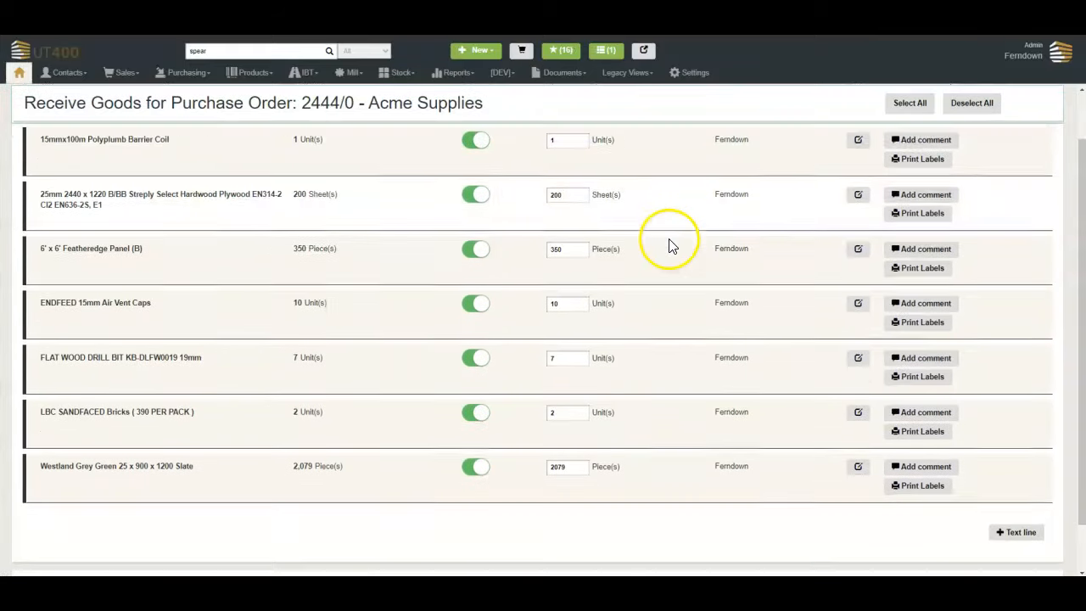
pyautogui.click(1004, 533)
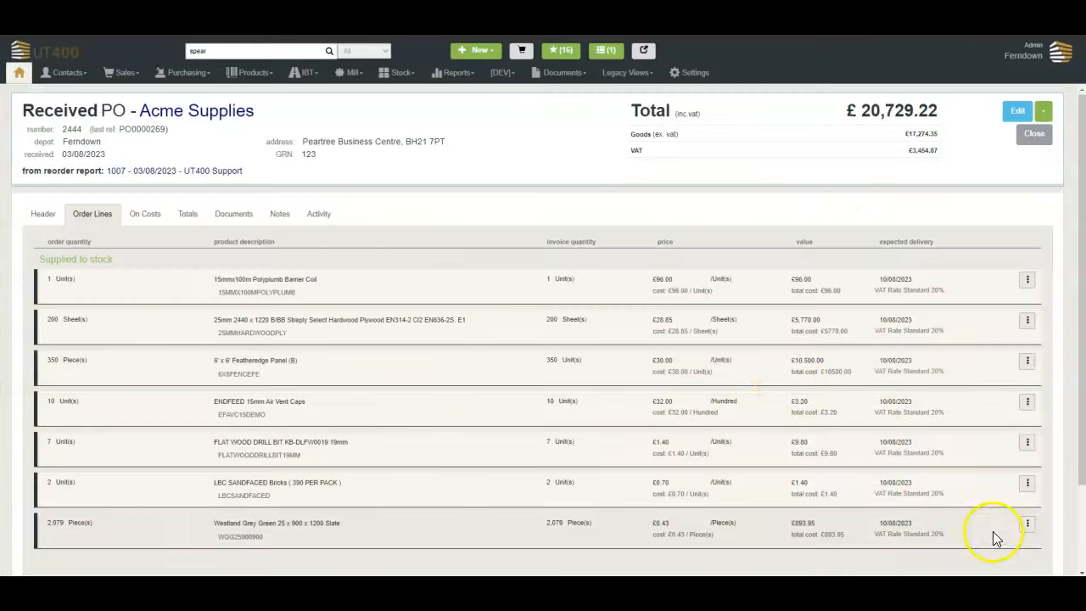
# - Check the received orders of the originating reorder report, and select report 1007 in the Reorder Reports list to show its orders
pyautogui.scroll(-2, 743, 367)
pyautogui.scroll(2, 742, 362)
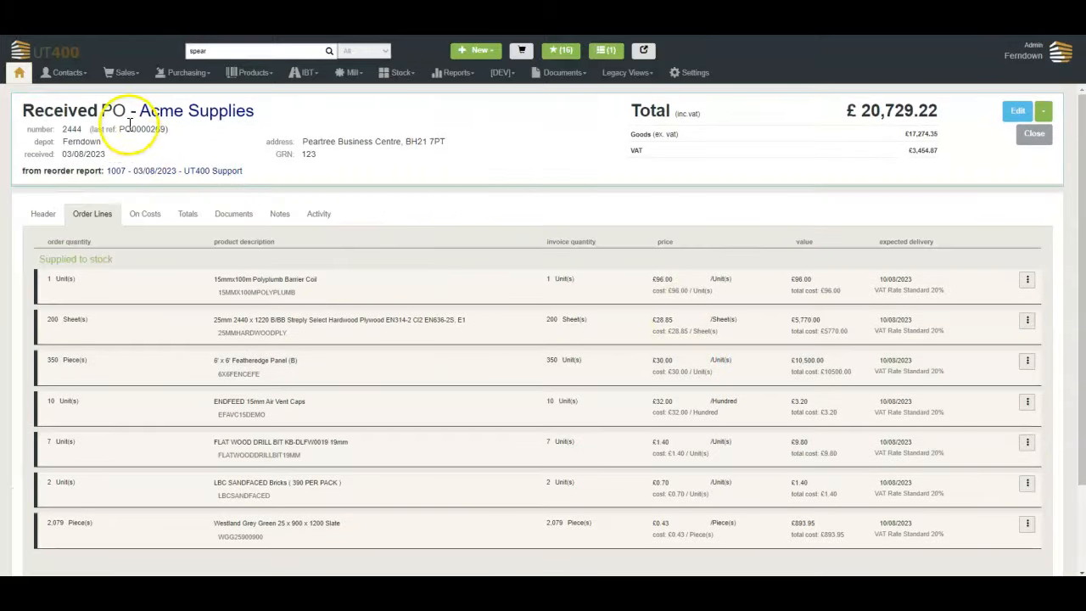
pyautogui.click(141, 172)
pyautogui.click(948, 174)
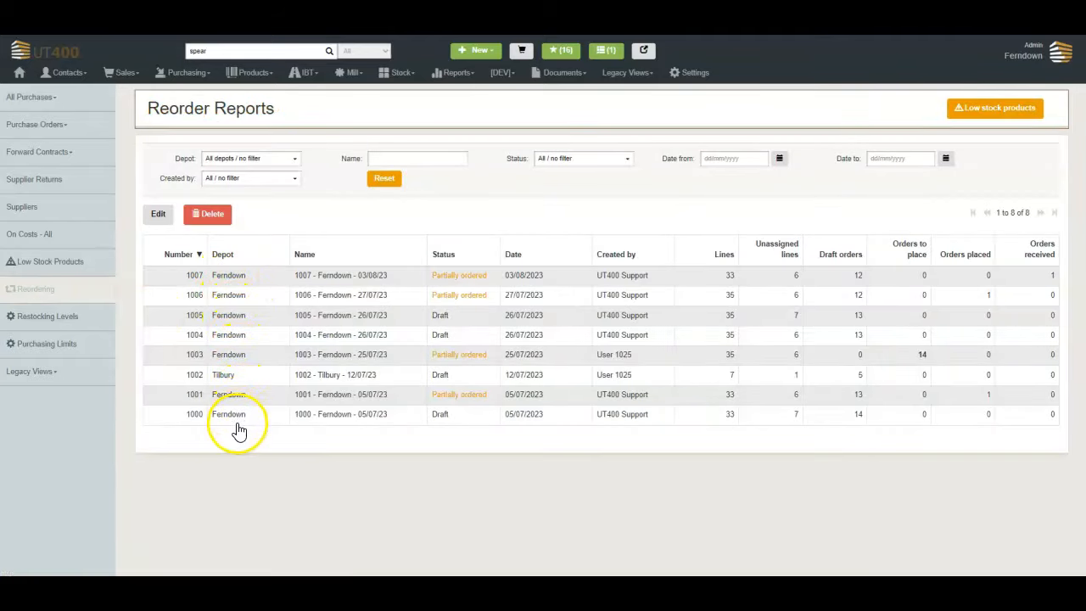
pyautogui.click(202, 276)
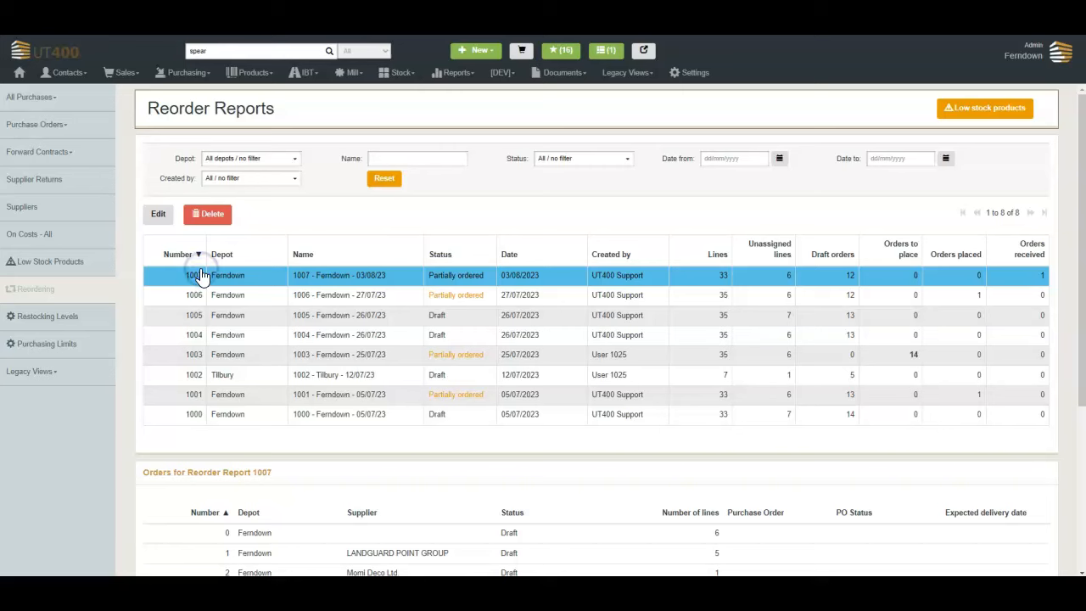